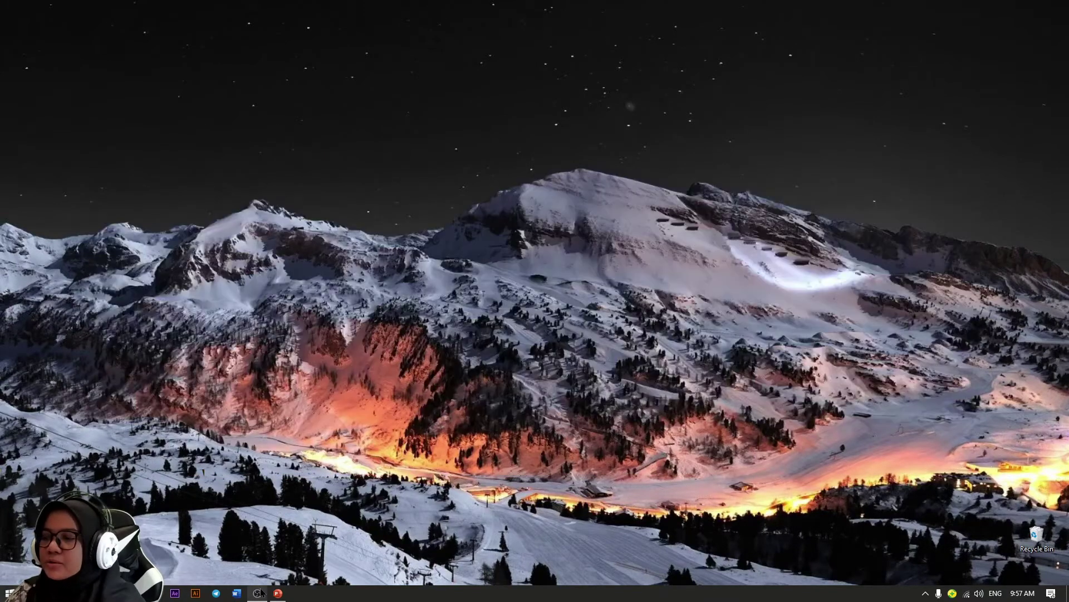
Search Google for OBS and open a search result.
{"action": "mouse_move", "coordinate": [261, 592]}
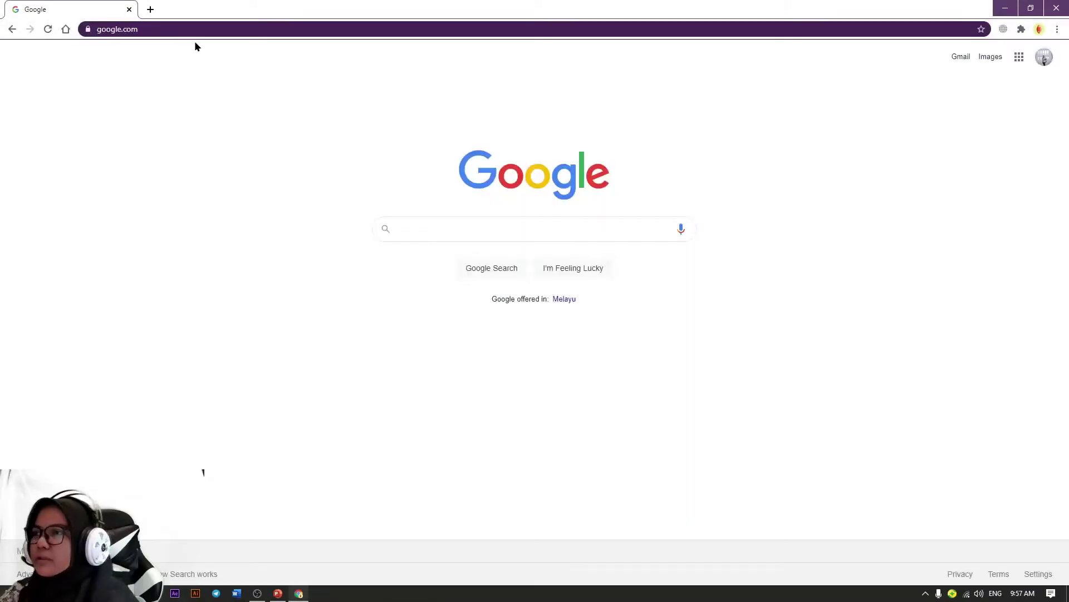
{"action": "type", "text": "BS"}
{"action": "key", "text": "Return"}
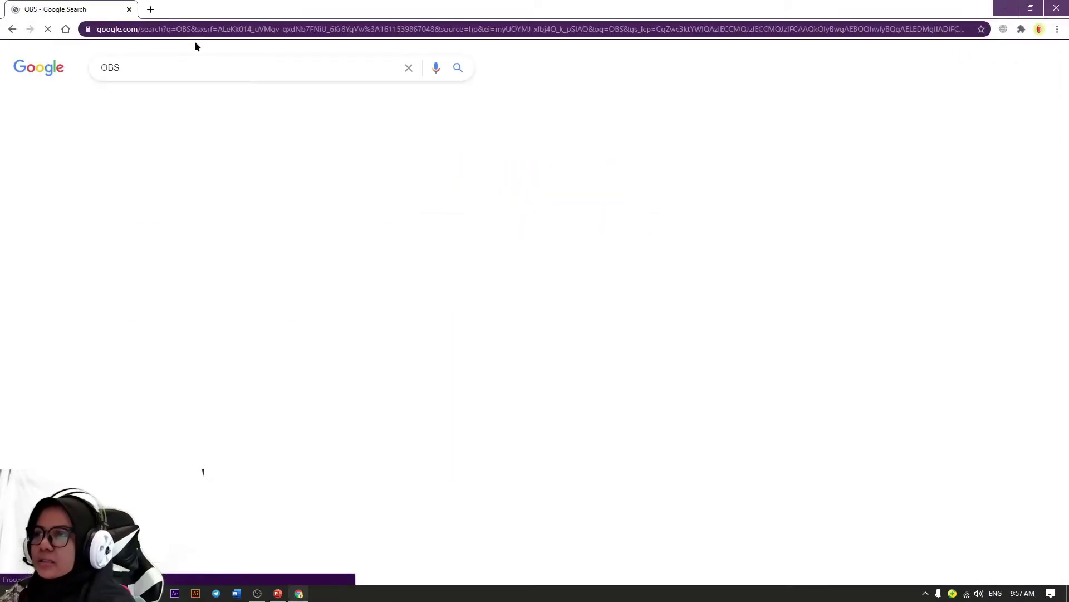
{"action": "left_click", "coordinate": [238, 169]}
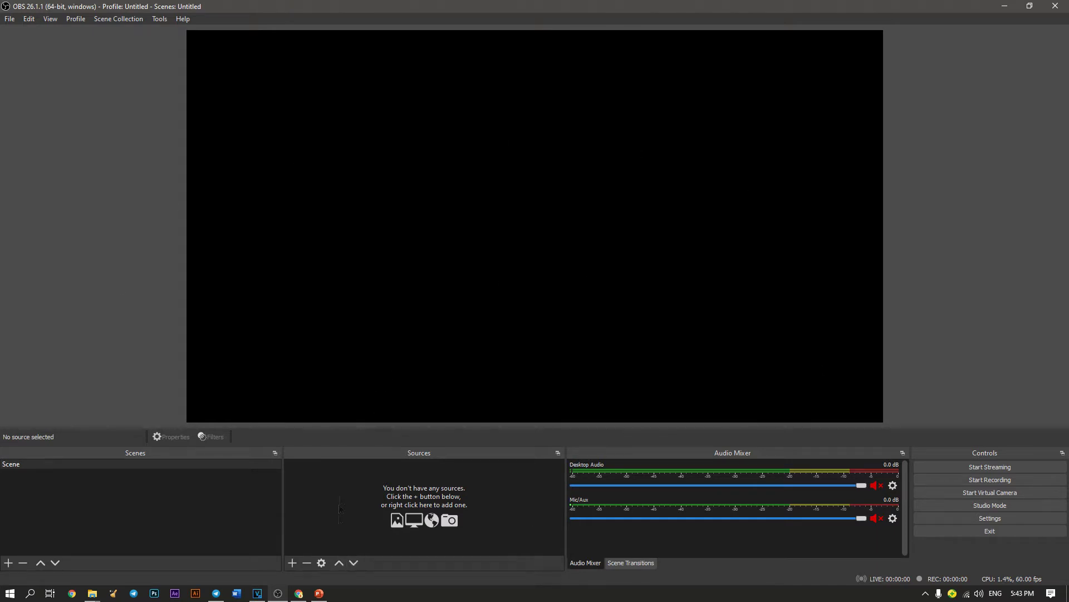
Add a new Image source that uses the file Teaching-About-Body-Parts-To-Kids-1 from Downloads.
{"action": "left_click", "coordinate": [295, 566]}
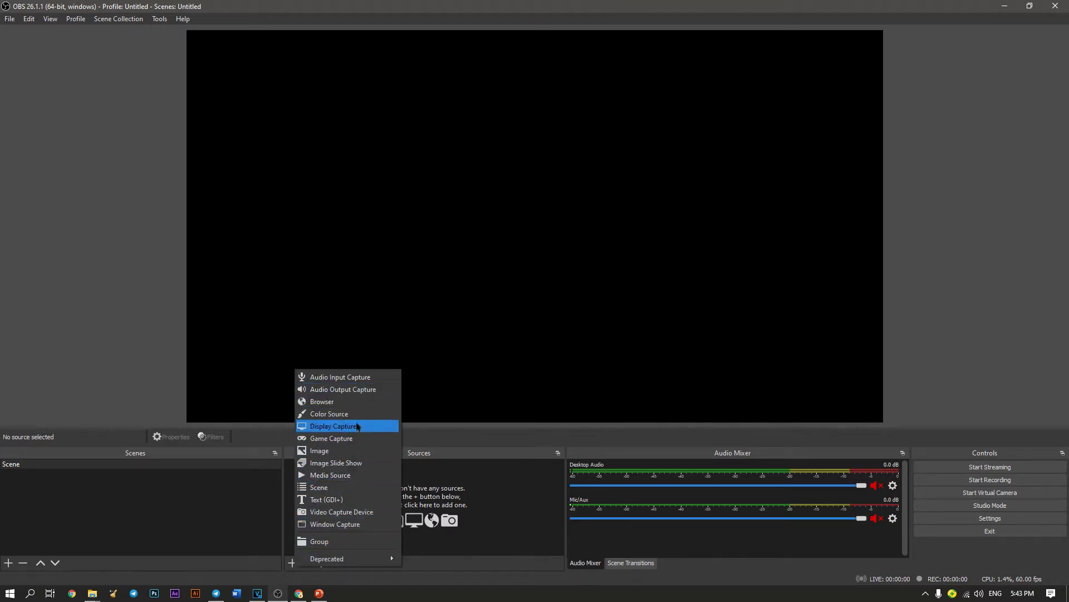
{"action": "left_click", "coordinate": [364, 456]}
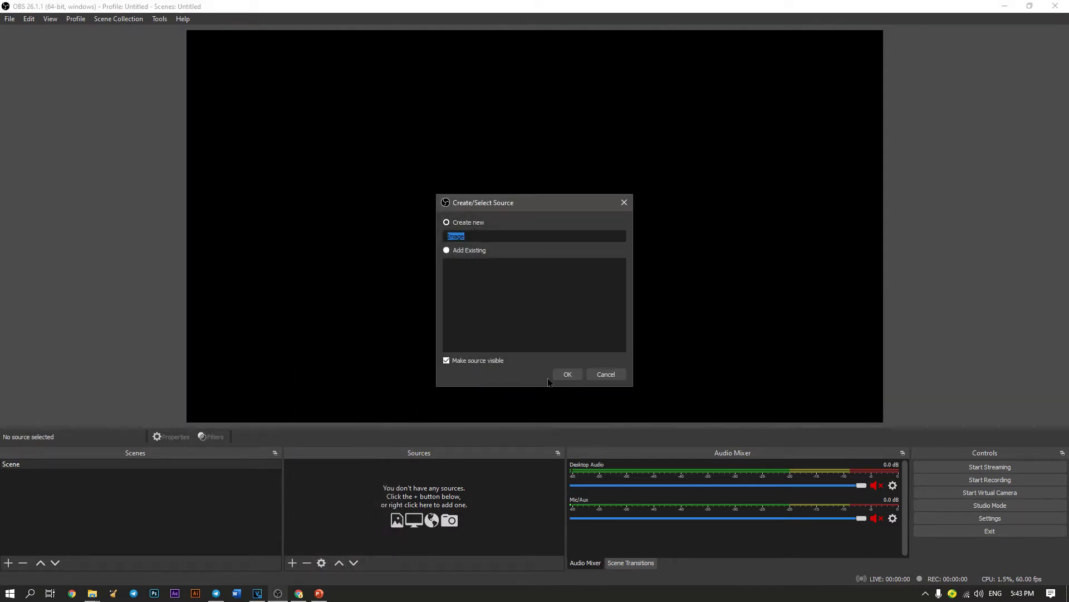
{"action": "left_click", "coordinate": [568, 374]}
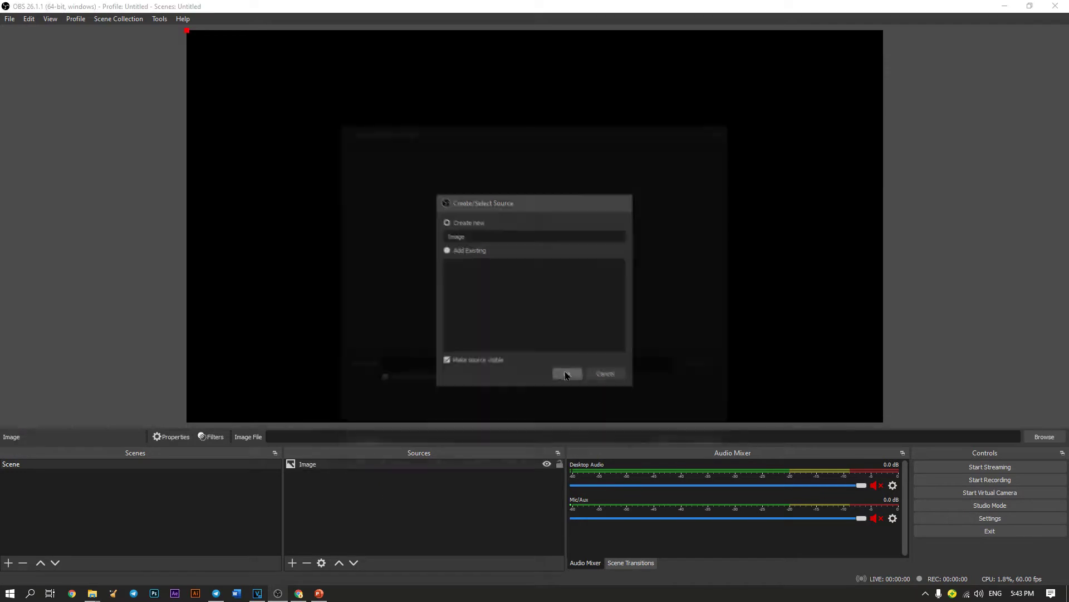
{"action": "left_click", "coordinate": [702, 367]}
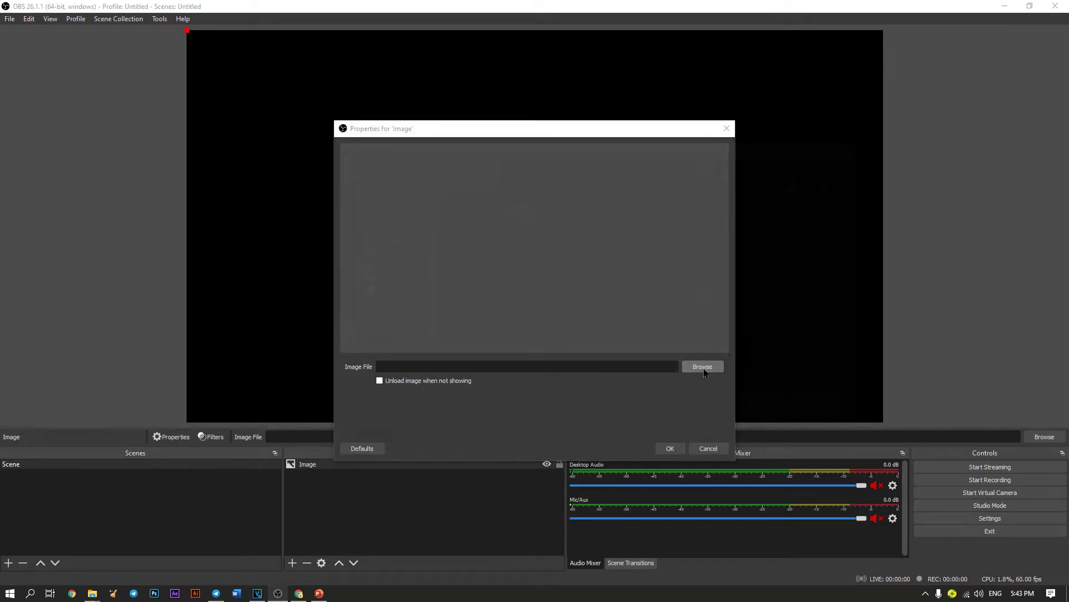
{"action": "left_click", "coordinate": [510, 304]}
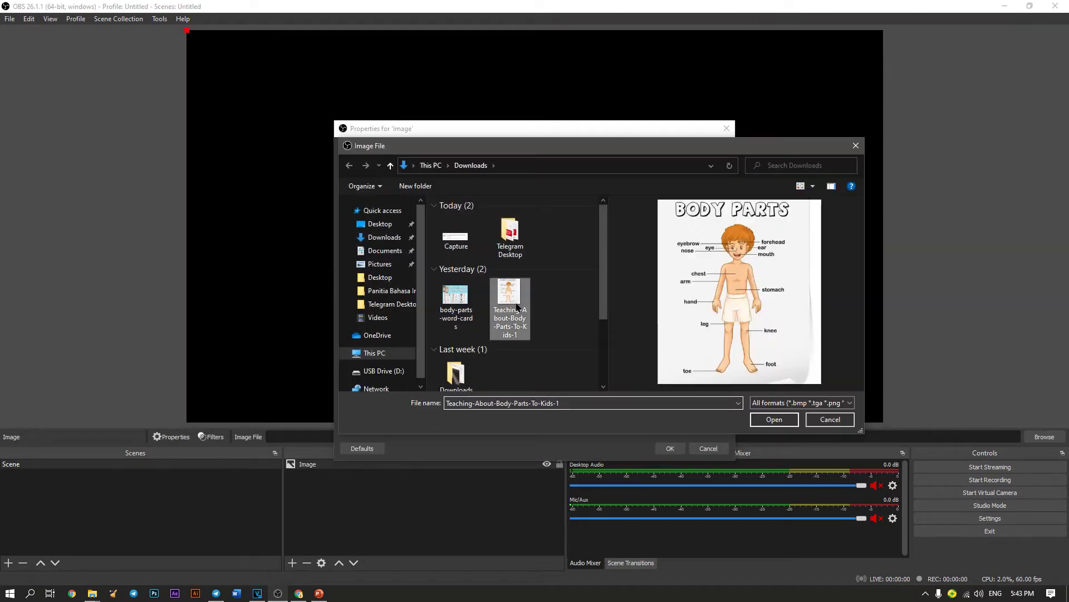
{"action": "left_click", "coordinate": [774, 419]}
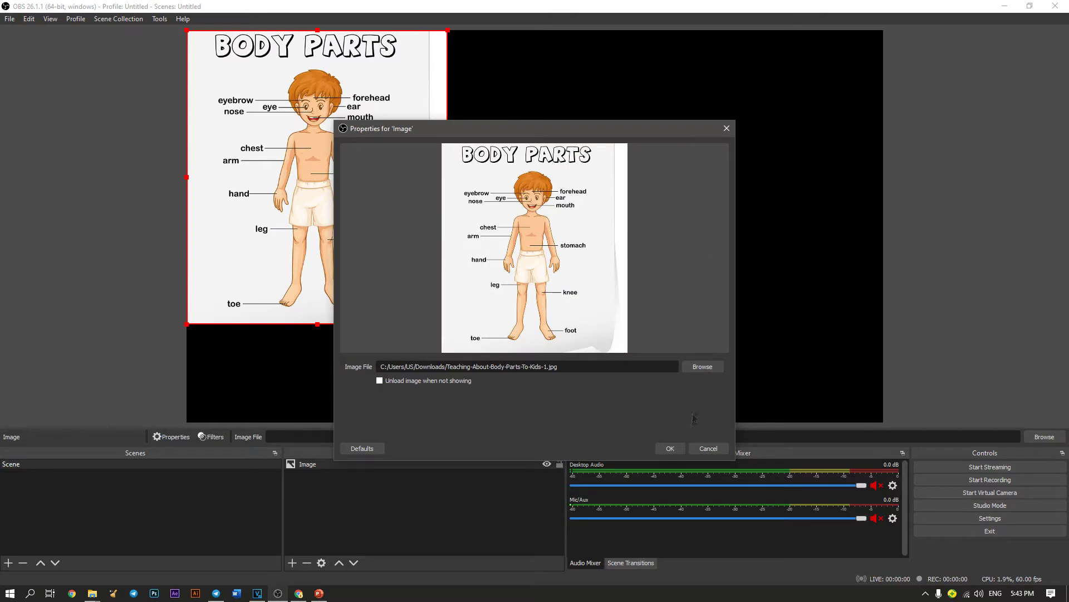
{"action": "left_click", "coordinate": [675, 448]}
Enlarge the body parts image to the full canvas height and centre it horizontally.
{"action": "left_click_drag", "start_coordinate": [370, 282], "coordinate": [563, 281]}
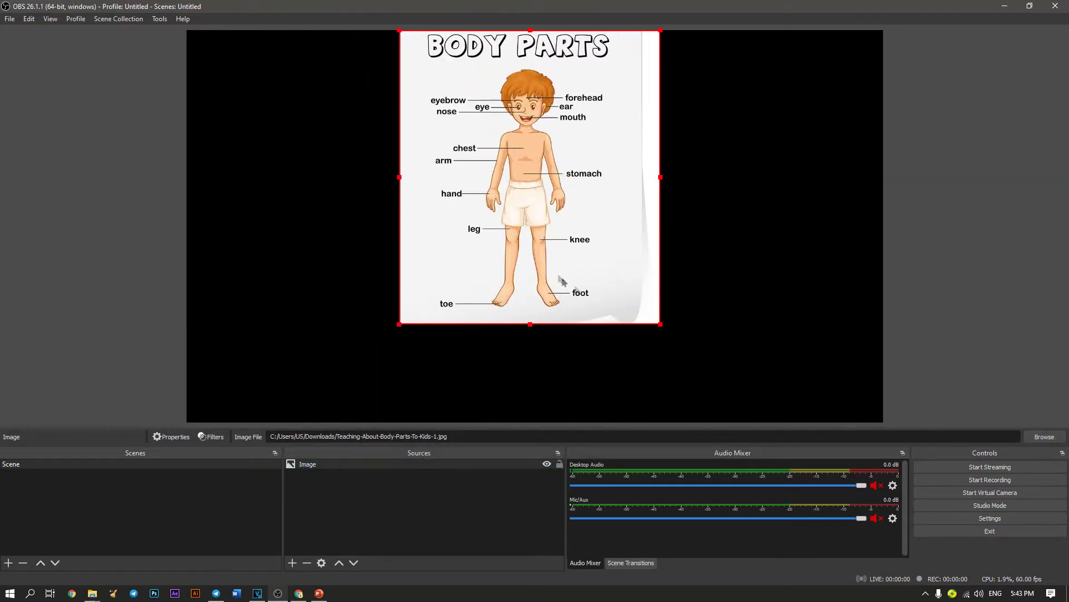
{"action": "left_click_drag", "start_coordinate": [662, 325], "coordinate": [745, 420]}
{"action": "left_click_drag", "start_coordinate": [653, 360], "coordinate": [615, 364]}
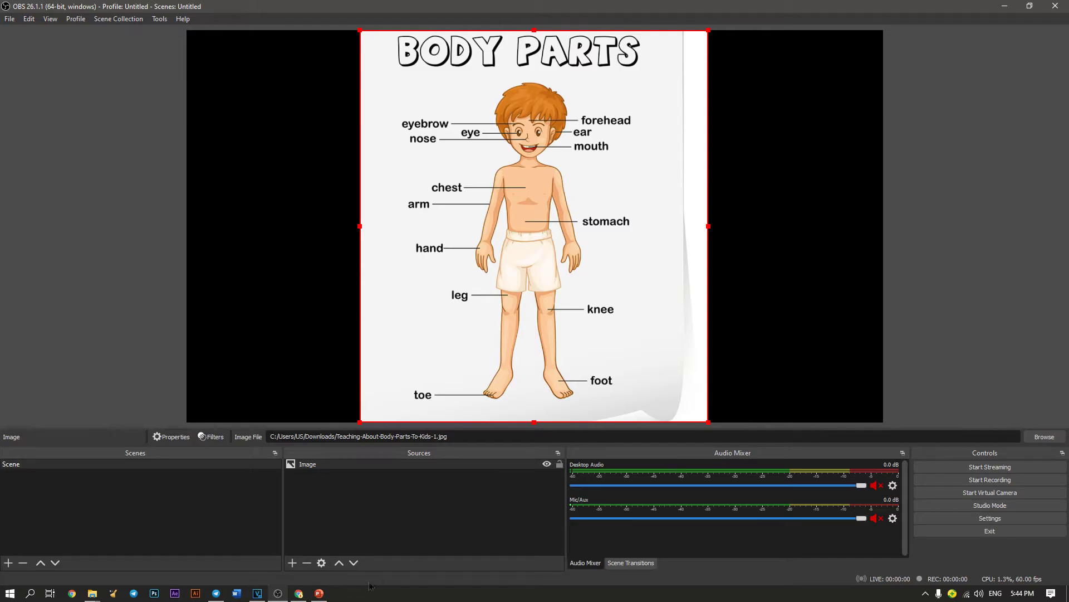
Add a Window Capture source of the Learn Basic Chinese PowerPoint window and move the Image source above it in the source order.
{"action": "left_click", "coordinate": [327, 597]}
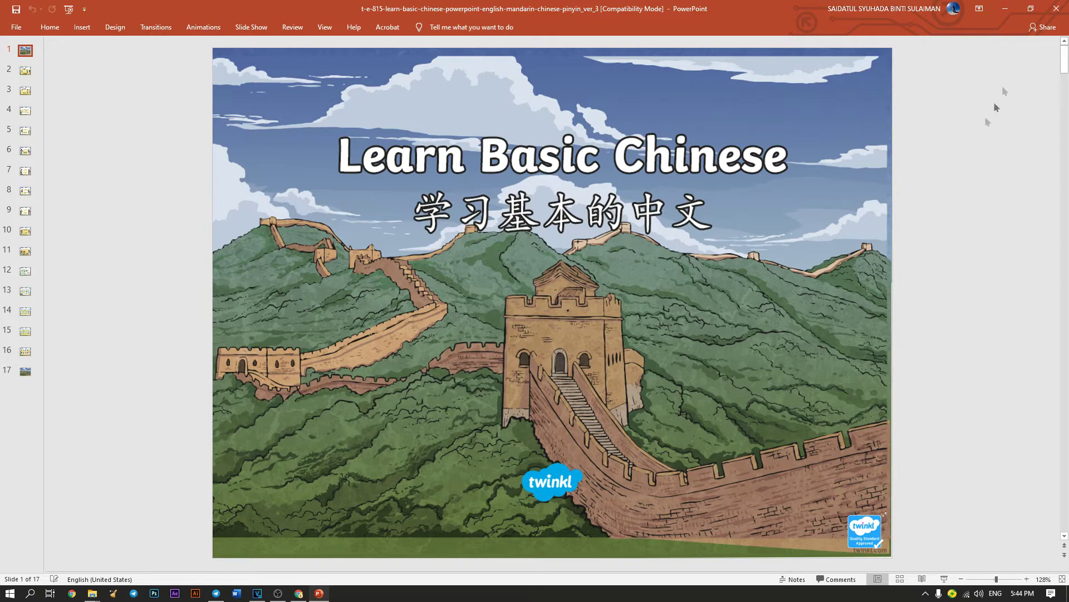
{"action": "left_click", "coordinate": [283, 598]}
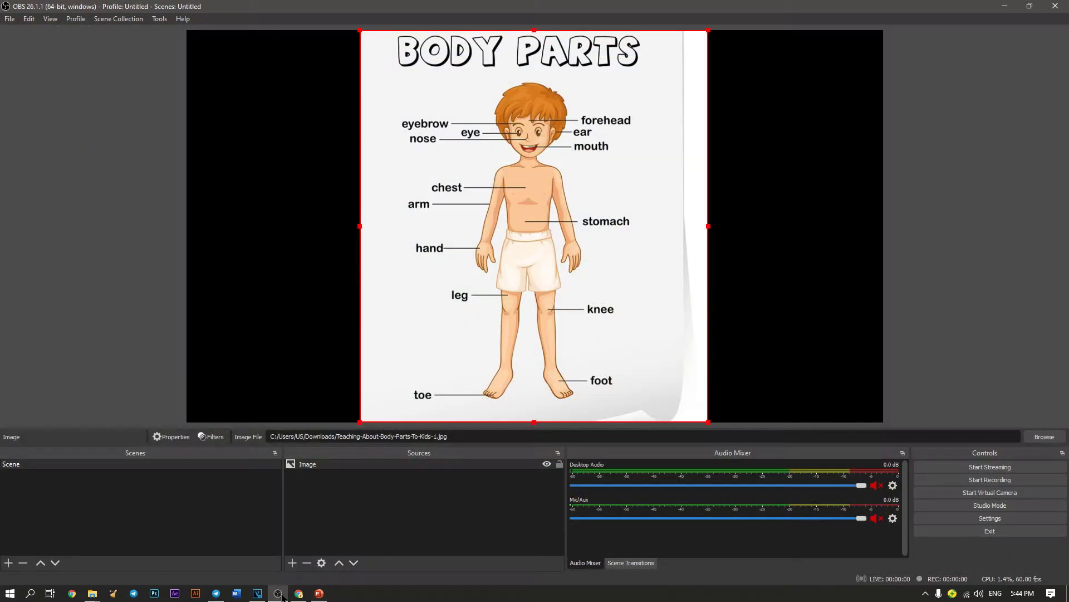
{"action": "left_click", "coordinate": [292, 563]}
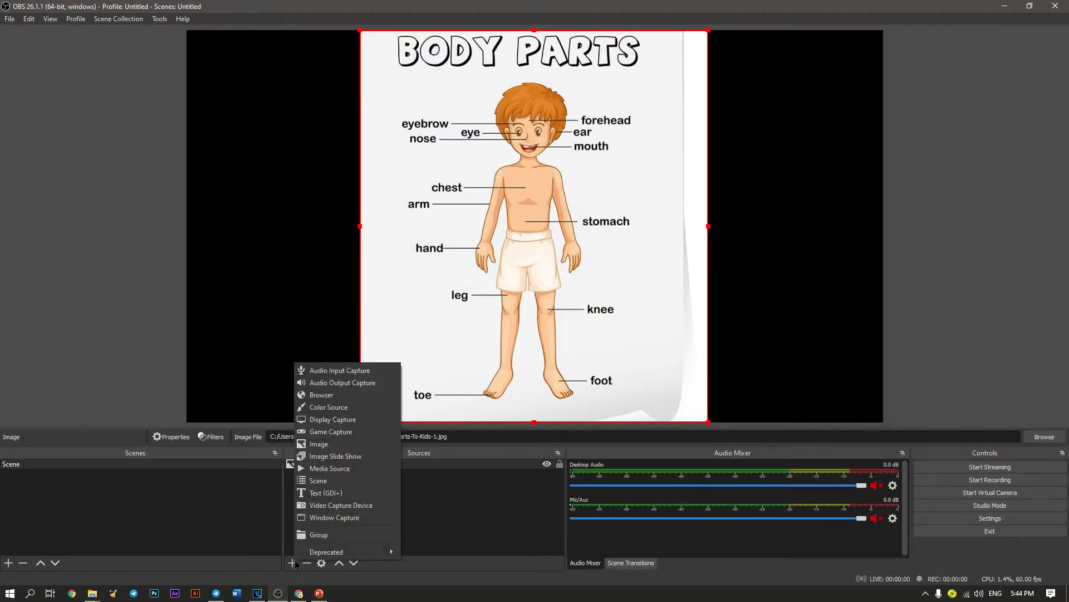
{"action": "left_click", "coordinate": [371, 517]}
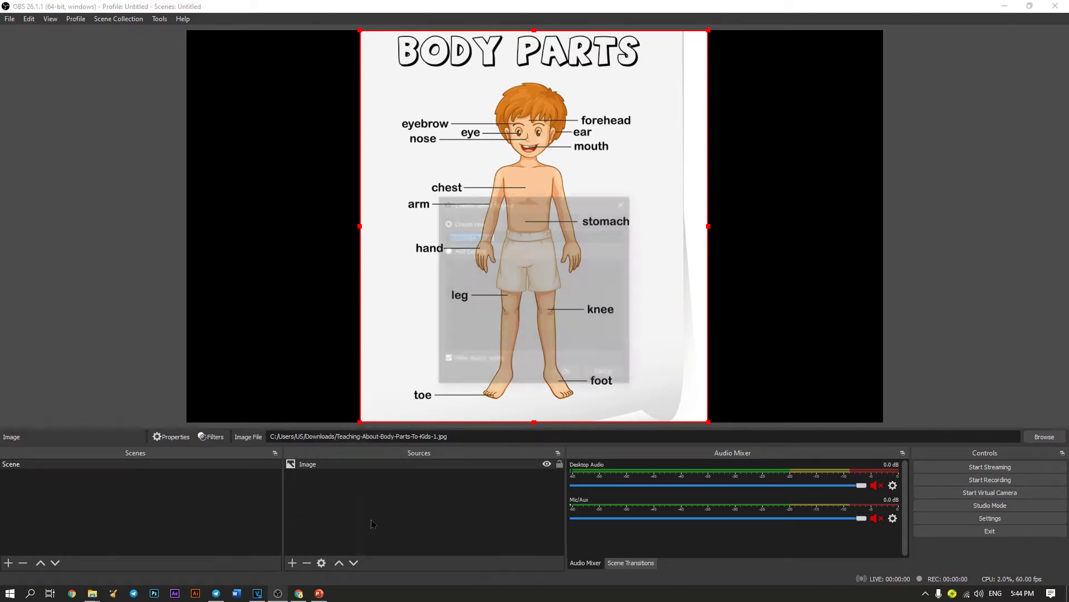
{"action": "left_click", "coordinate": [567, 374]}
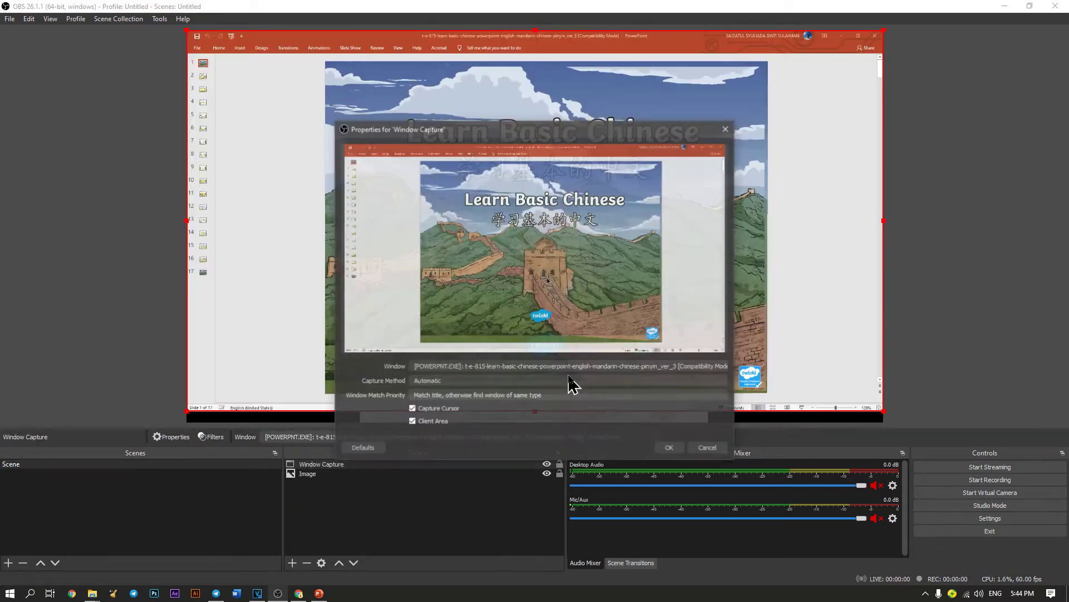
{"action": "left_click", "coordinate": [505, 368]}
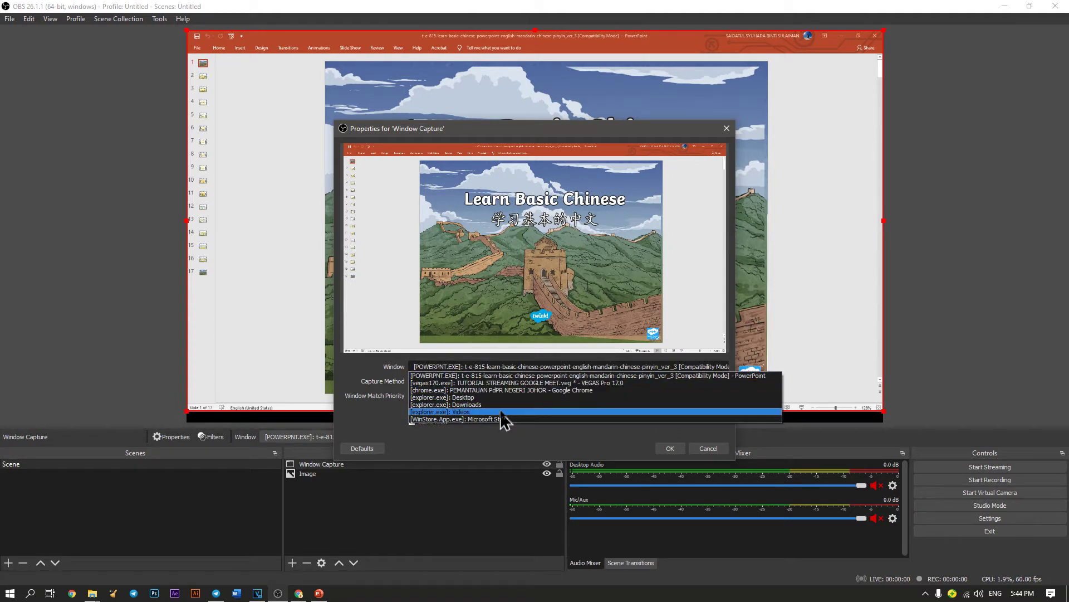
{"action": "left_click", "coordinate": [510, 376]}
{"action": "left_click", "coordinate": [669, 448]}
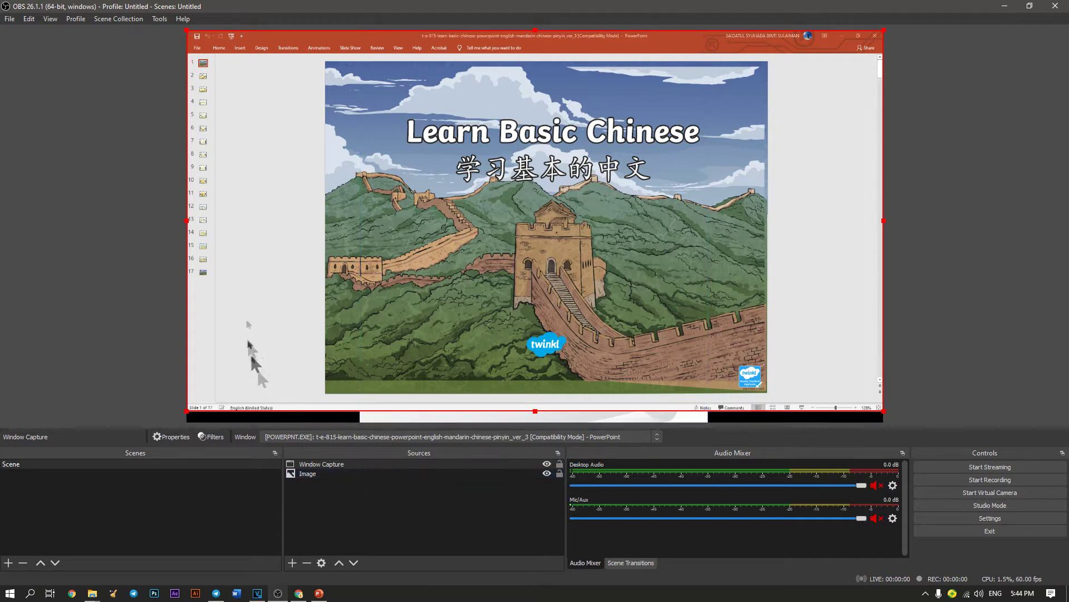
{"action": "left_click", "coordinate": [357, 476]}
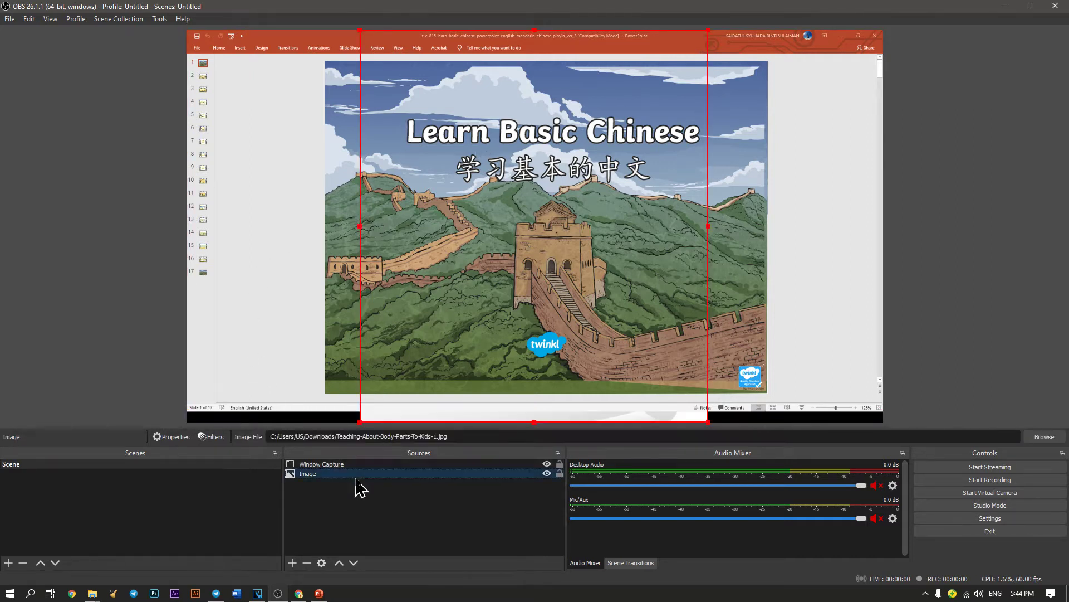
{"action": "left_click_drag", "start_coordinate": [355, 478], "coordinate": [353, 468]}
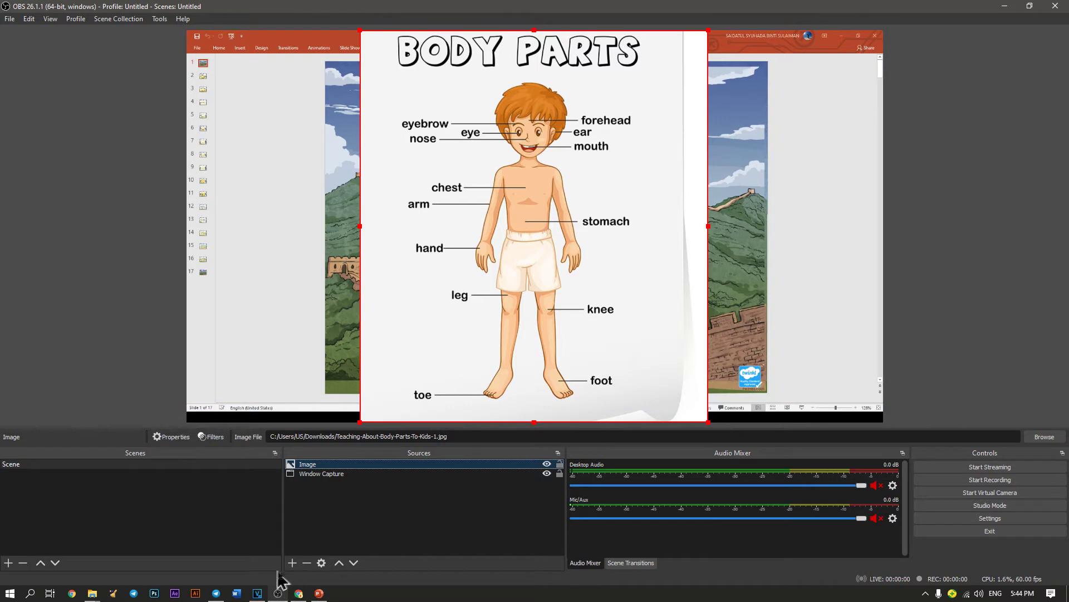
Add a new Video Capture Device source using the UVC Camera with its default settings.
{"action": "left_click", "coordinate": [293, 562]}
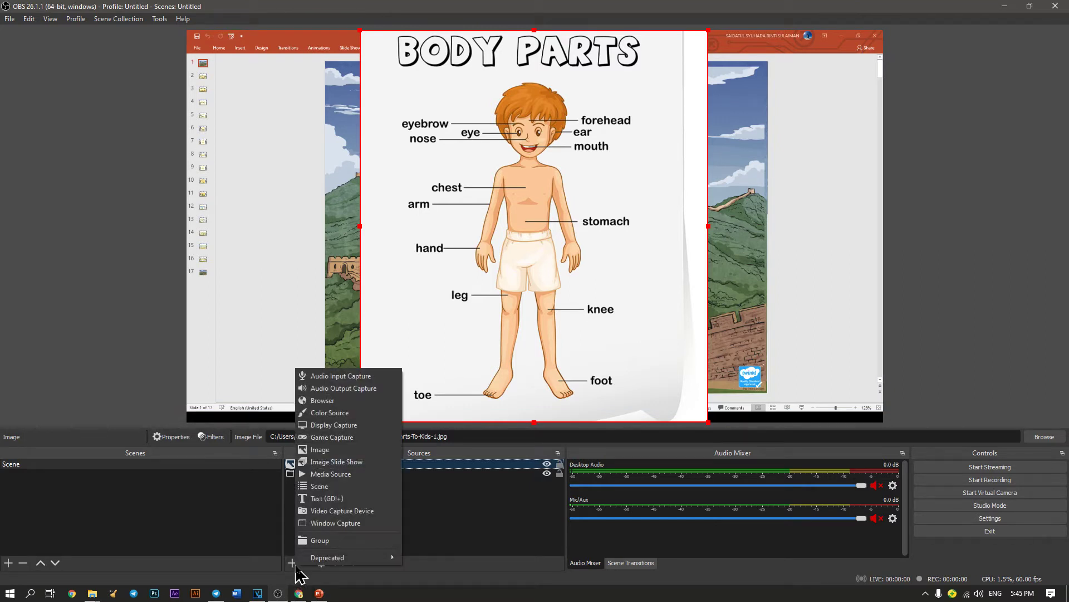
{"action": "left_click", "coordinate": [388, 511]}
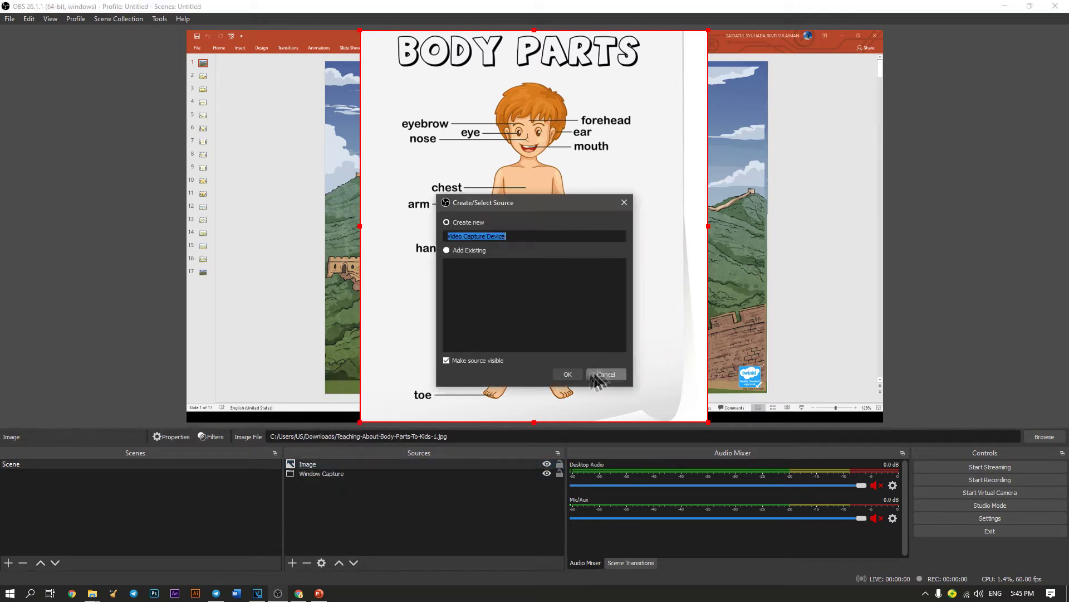
{"action": "left_click", "coordinate": [565, 378]}
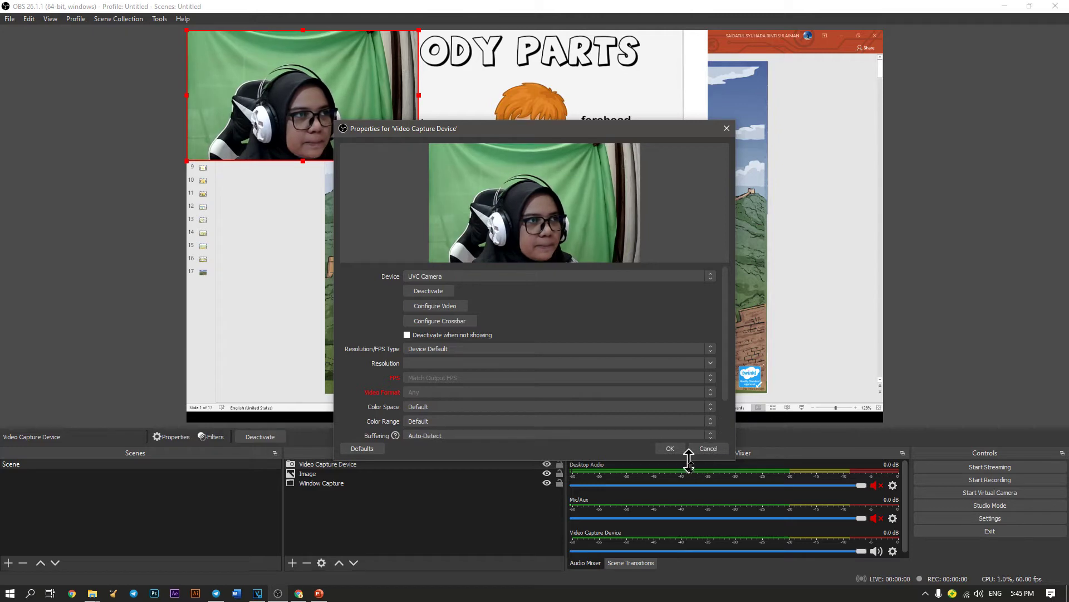
{"action": "left_click", "coordinate": [670, 449]}
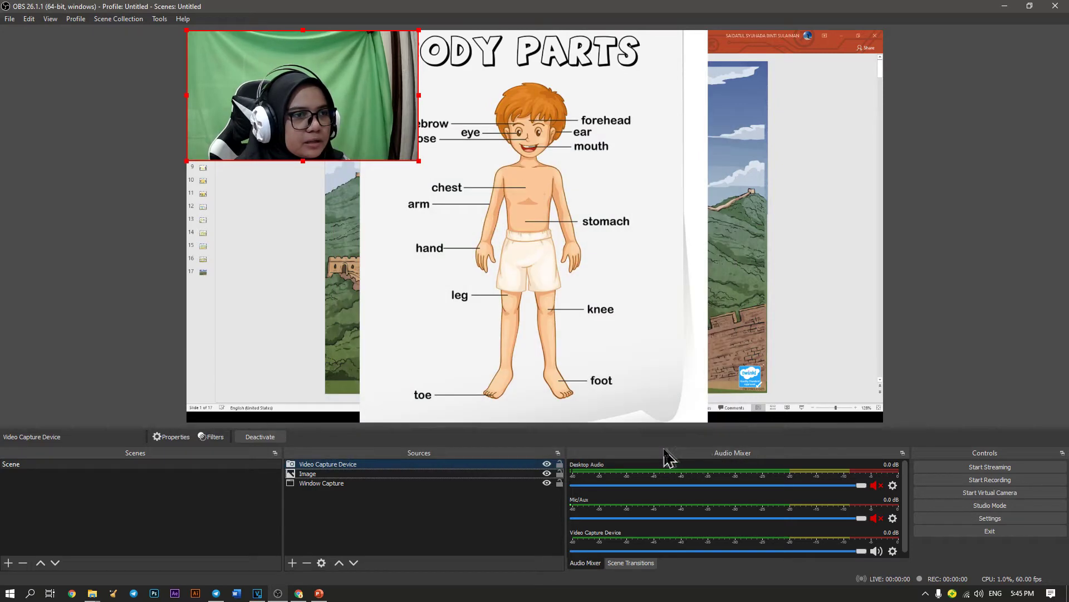
Move the webcam video to the canvas's lower-left corner and shrink it to a small overlay.
{"action": "left_click", "coordinate": [322, 482]}
{"action": "left_click_drag", "start_coordinate": [314, 88], "coordinate": [289, 363]}
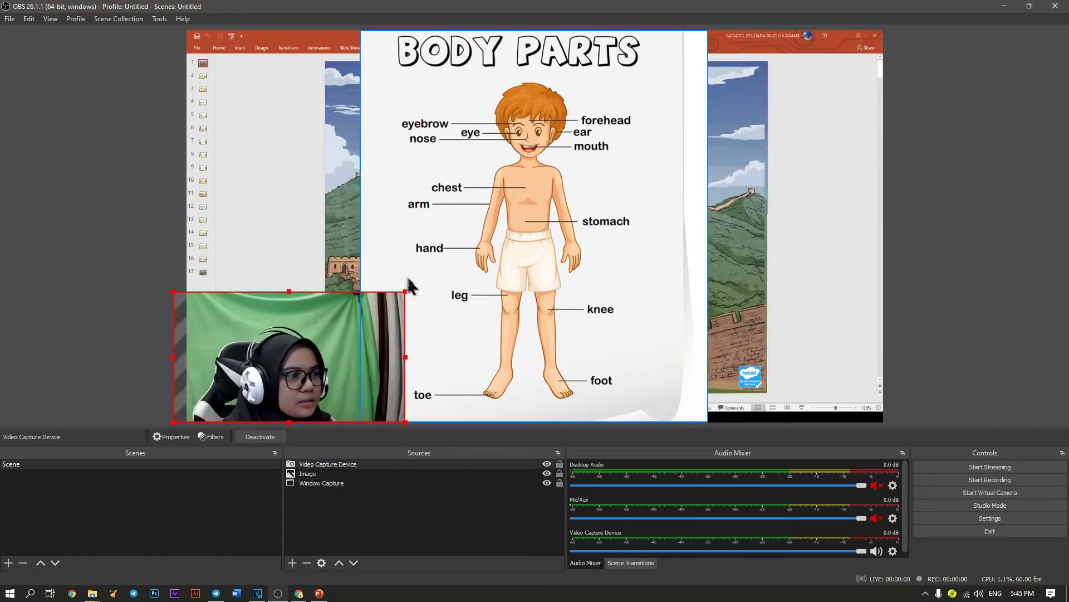
{"action": "left_click_drag", "start_coordinate": [407, 293], "coordinate": [332, 333]}
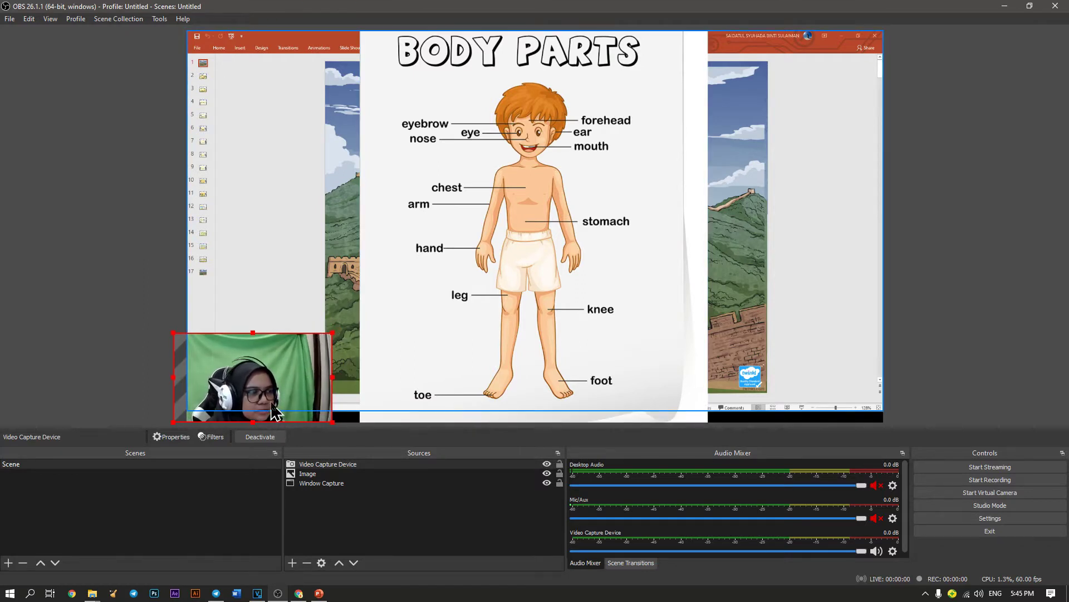
{"action": "left_click", "coordinate": [228, 311]}
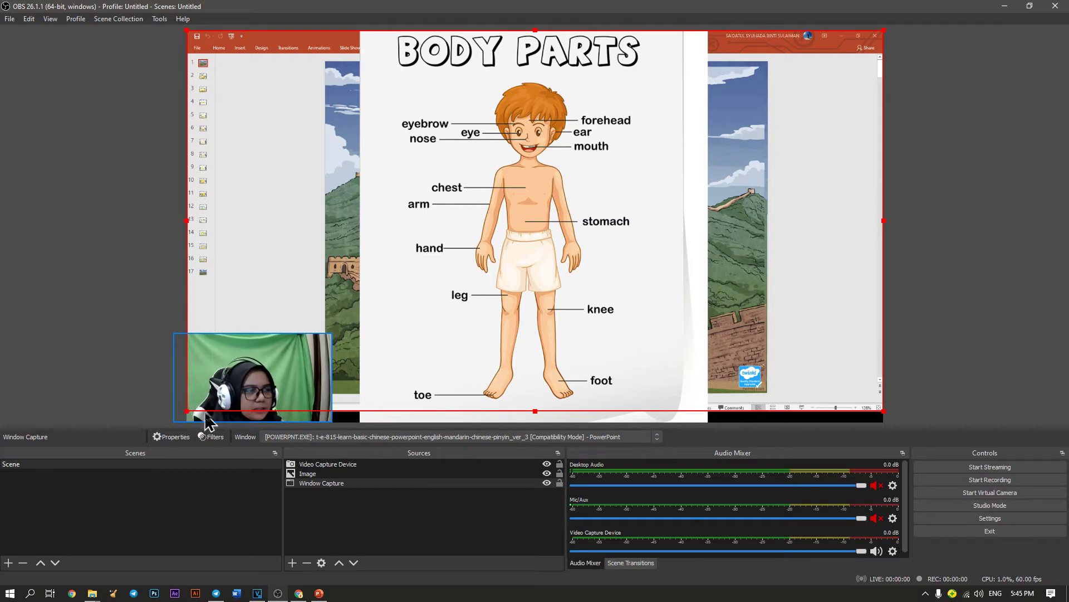
{"action": "left_click", "coordinate": [311, 491]}
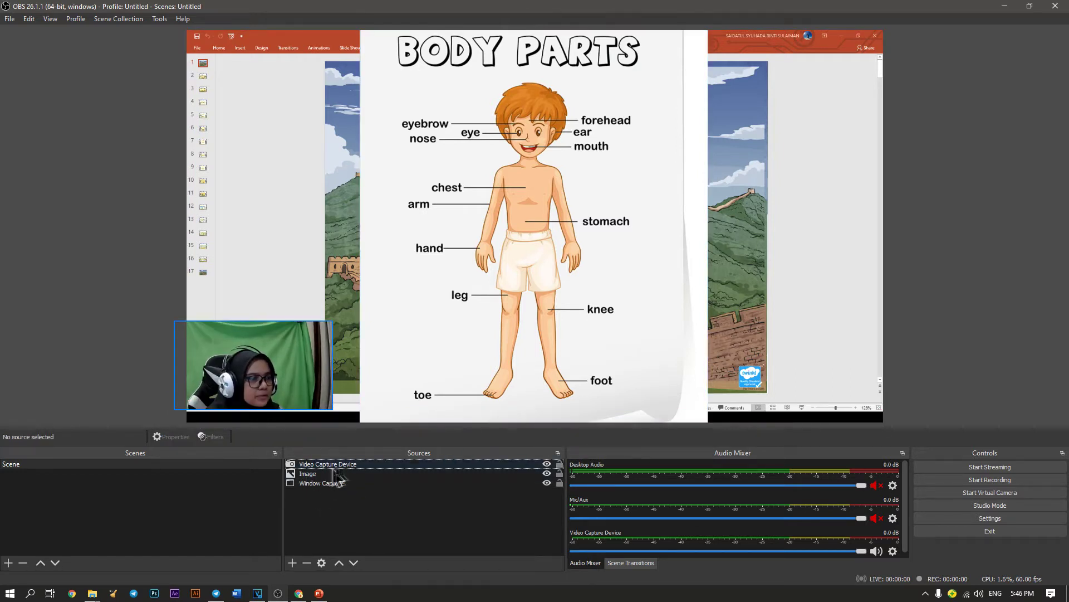
Apply a Chroma Key effect filter with the green key colour to the Video Capture Device source.
{"action": "right_click", "coordinate": [383, 465]}
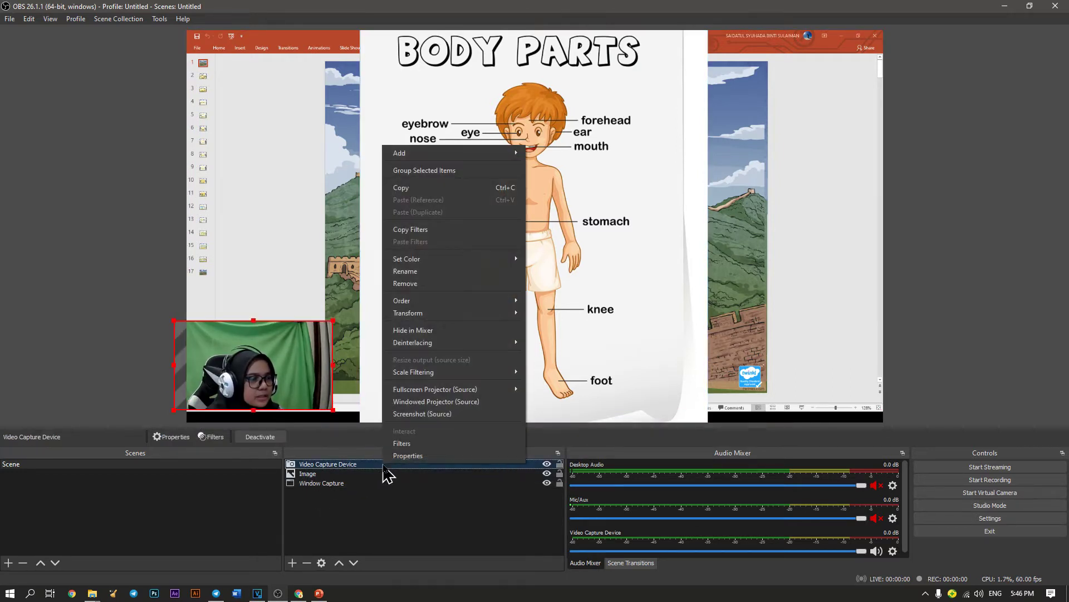
{"action": "left_click", "coordinate": [407, 447]}
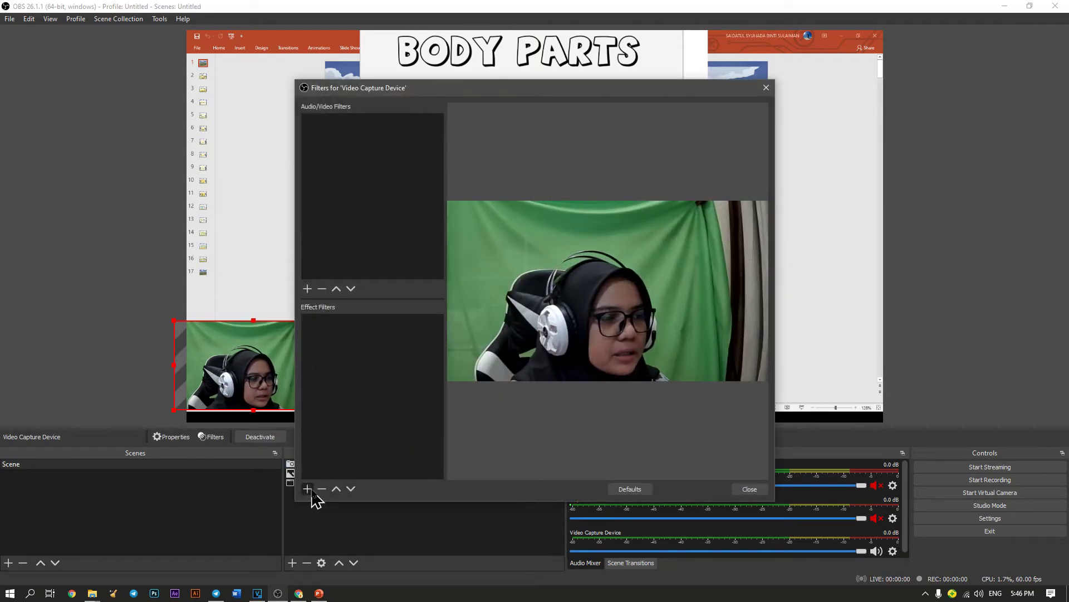
{"action": "left_click", "coordinate": [307, 488]}
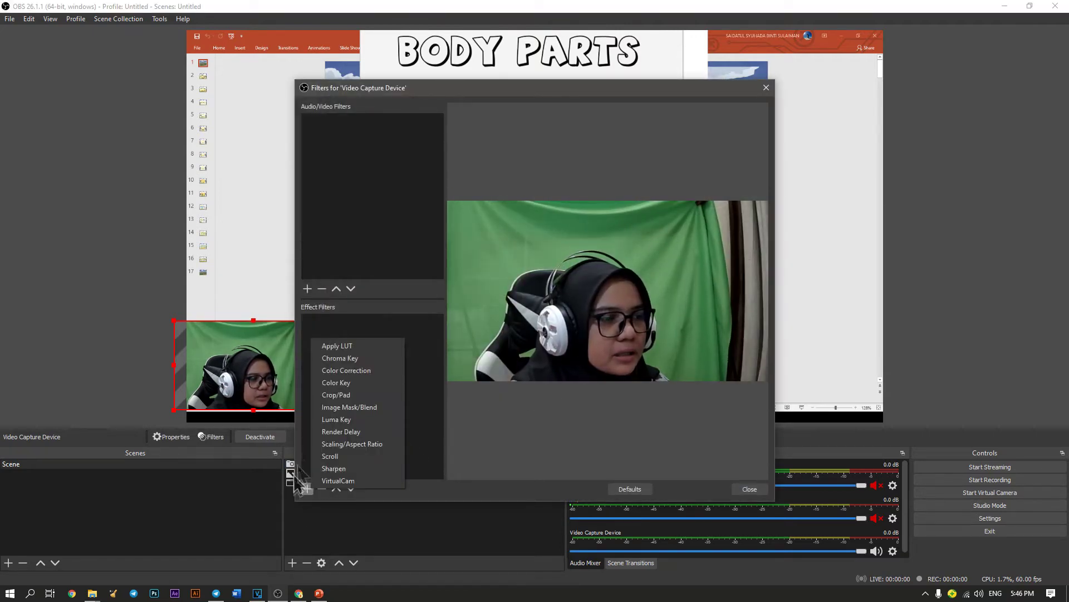
{"action": "left_click", "coordinate": [342, 361]}
{"action": "left_click", "coordinate": [510, 316]}
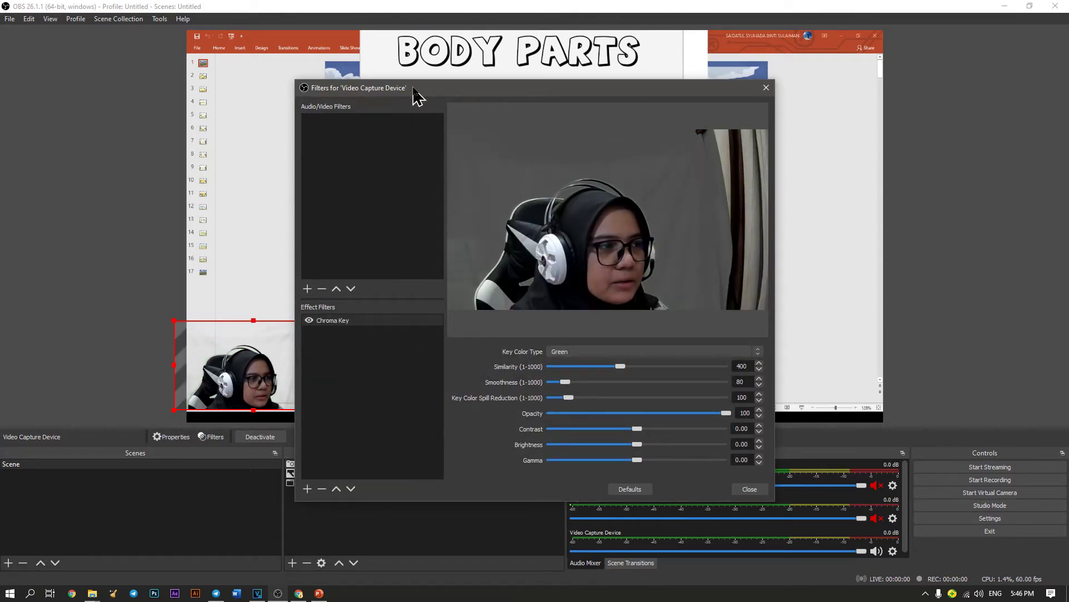
{"action": "left_click_drag", "start_coordinate": [413, 89], "coordinate": [603, 93]}
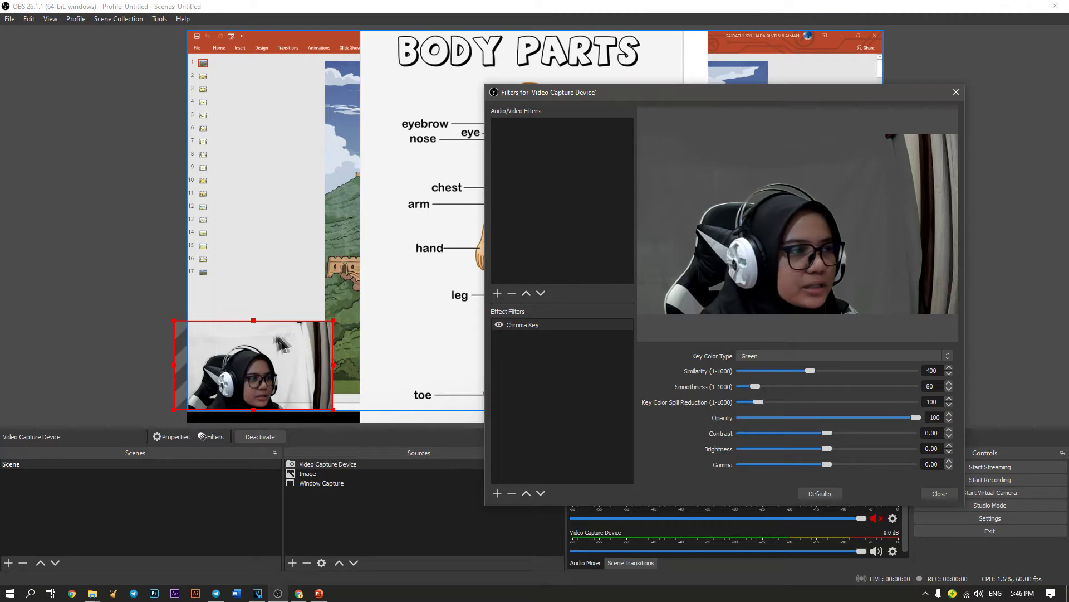
{"action": "left_click", "coordinate": [940, 493]}
Slightly enlarge the webcam overlay and move it to the canvas's lower-right corner, partly past the edge.
{"action": "mouse_move", "coordinate": [333, 322]}
{"action": "left_mouse_down"}
{"action": "mouse_move", "coordinate": [253, 348]}
{"action": "mouse_move", "coordinate": [420, 291]}
{"action": "mouse_move", "coordinate": [273, 367]}
{"action": "mouse_move", "coordinate": [411, 306]}
{"action": "mouse_move", "coordinate": [335, 318]}
{"action": "left_mouse_up"}
{"action": "left_click_drag", "start_coordinate": [256, 384], "coordinate": [843, 390]}
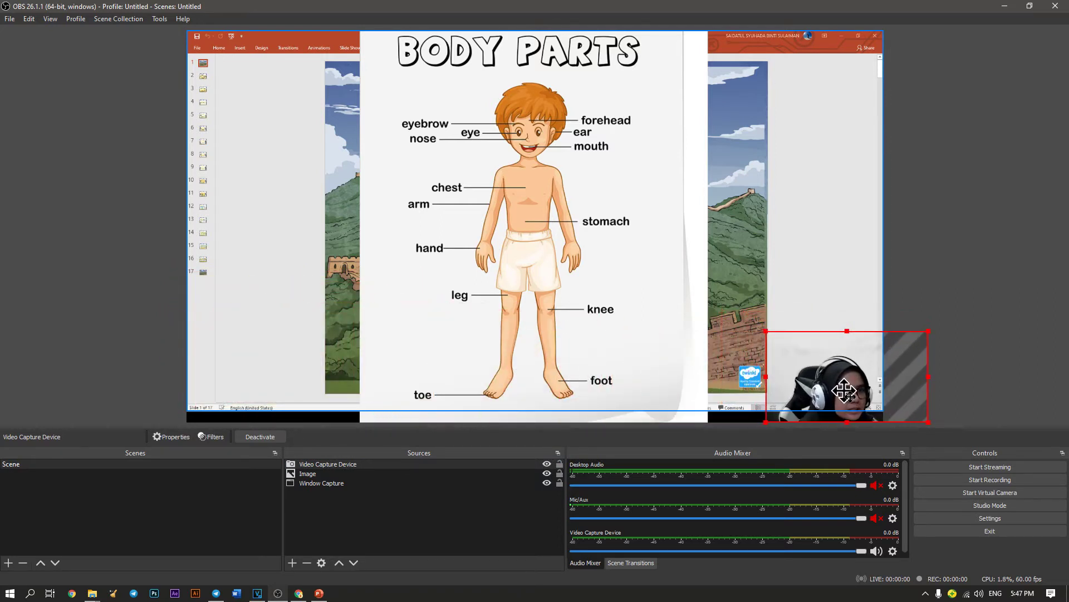
{"action": "left_click", "coordinate": [938, 284]}
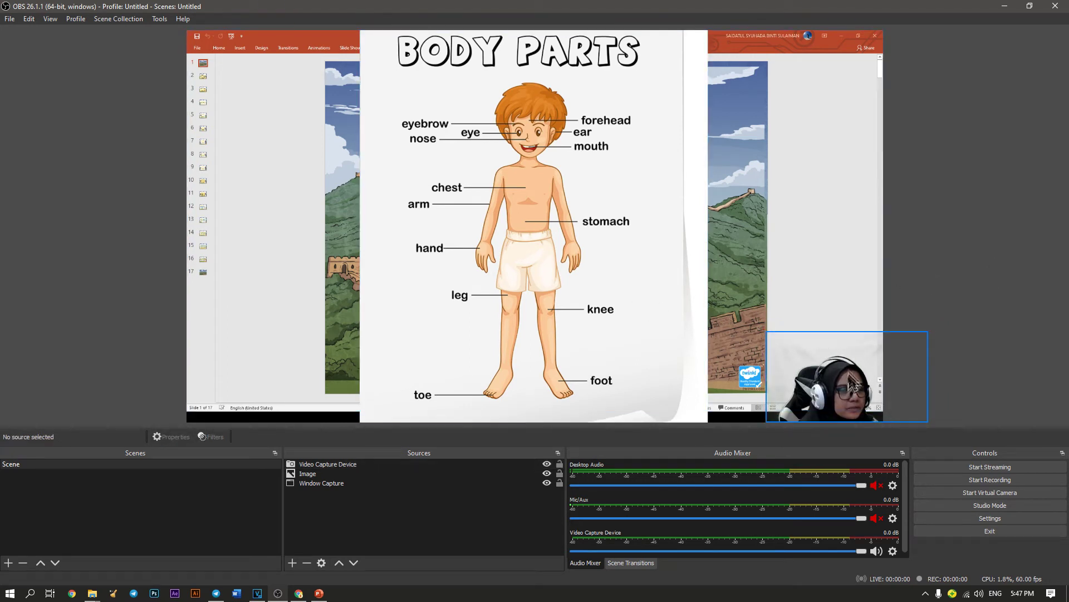
Slightly enlarge the webcam overlay and shift it a little further past the canvas's right edge.
{"action": "left_click", "coordinate": [848, 393]}
{"action": "left_click_drag", "start_coordinate": [766, 332], "coordinate": [752, 329]}
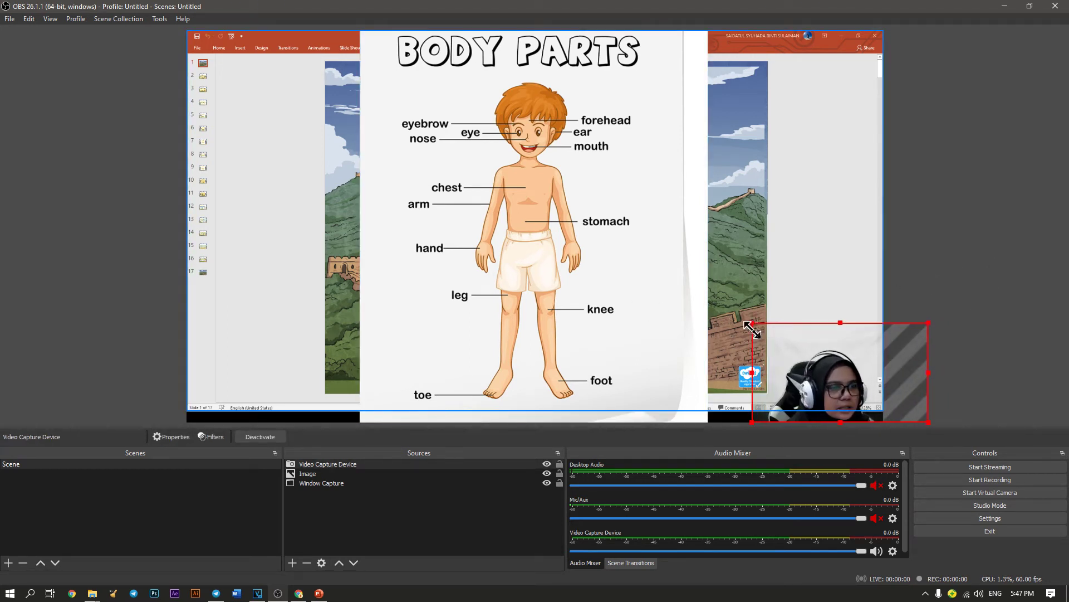
{"action": "left_click_drag", "start_coordinate": [820, 384], "coordinate": [825, 376]}
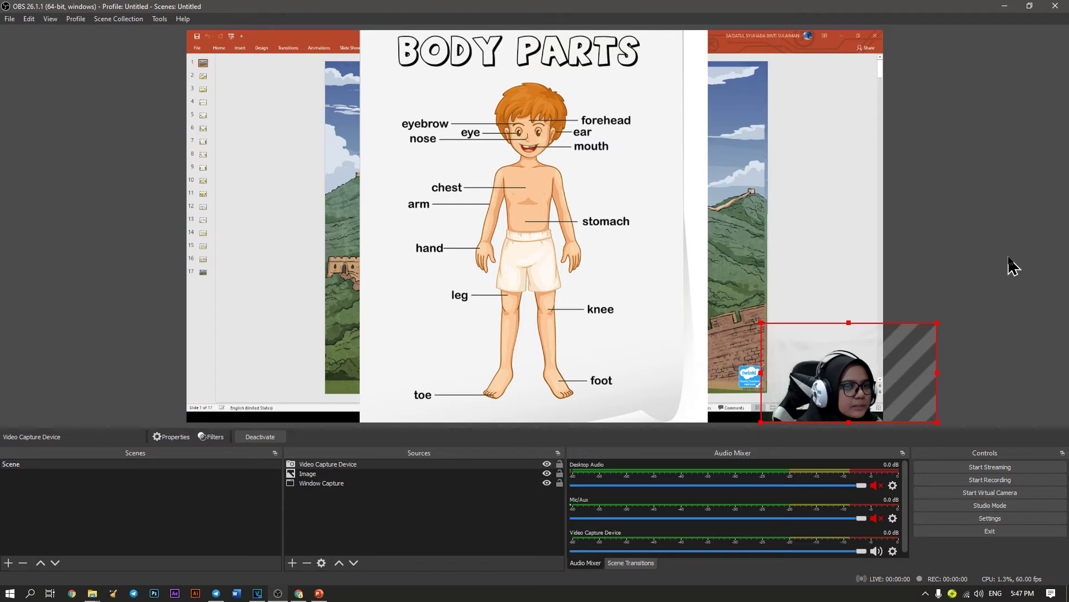
{"action": "left_click", "coordinate": [155, 362]}
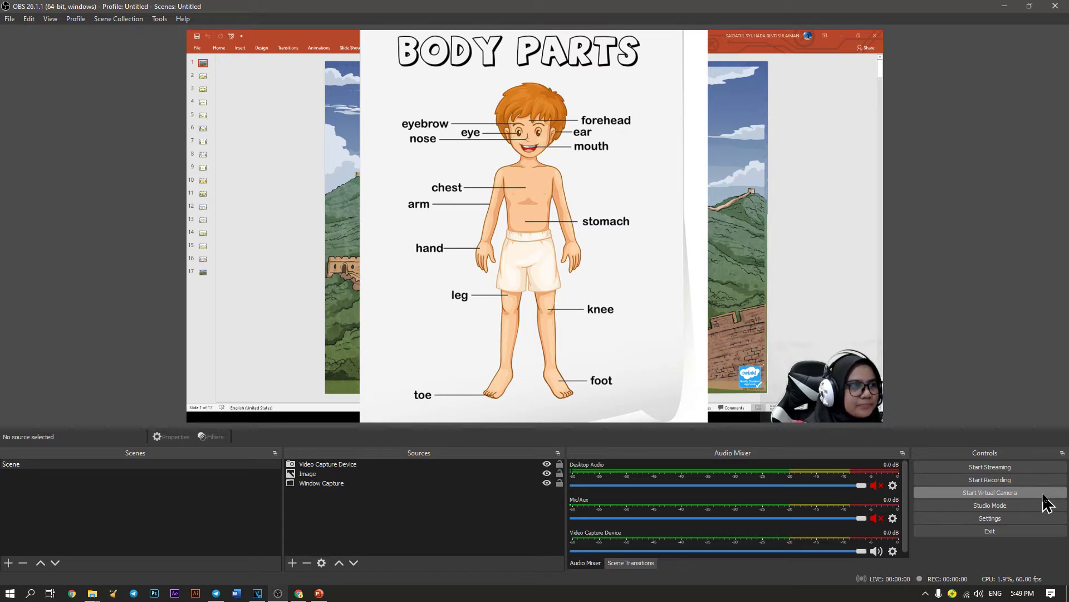
Look over the VirtualCam options, close them and start the virtual camera.
{"action": "left_click", "coordinate": [162, 20]}
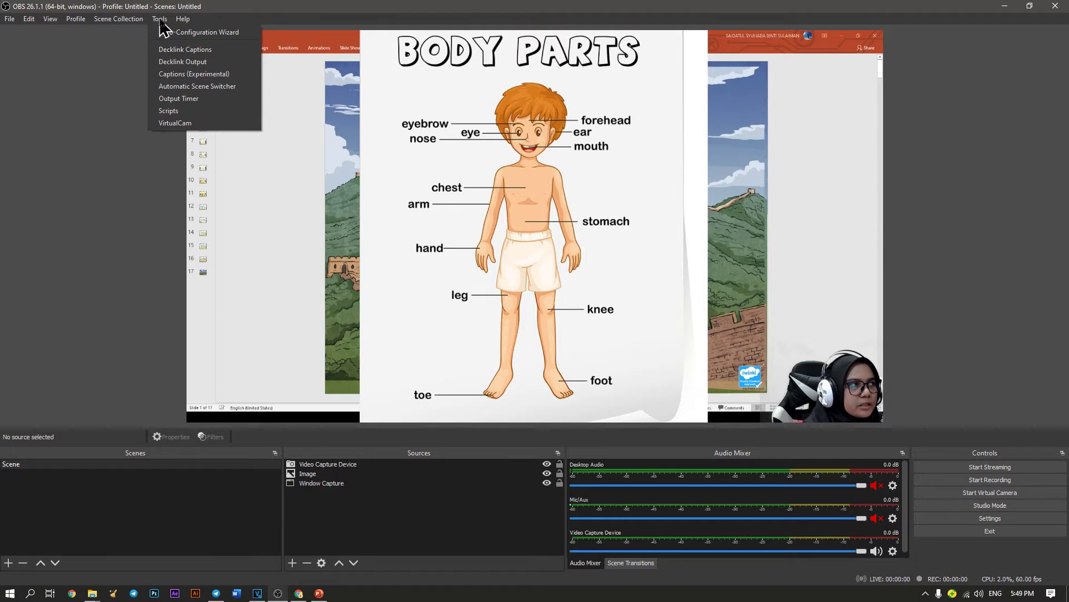
{"action": "left_click", "coordinate": [204, 124]}
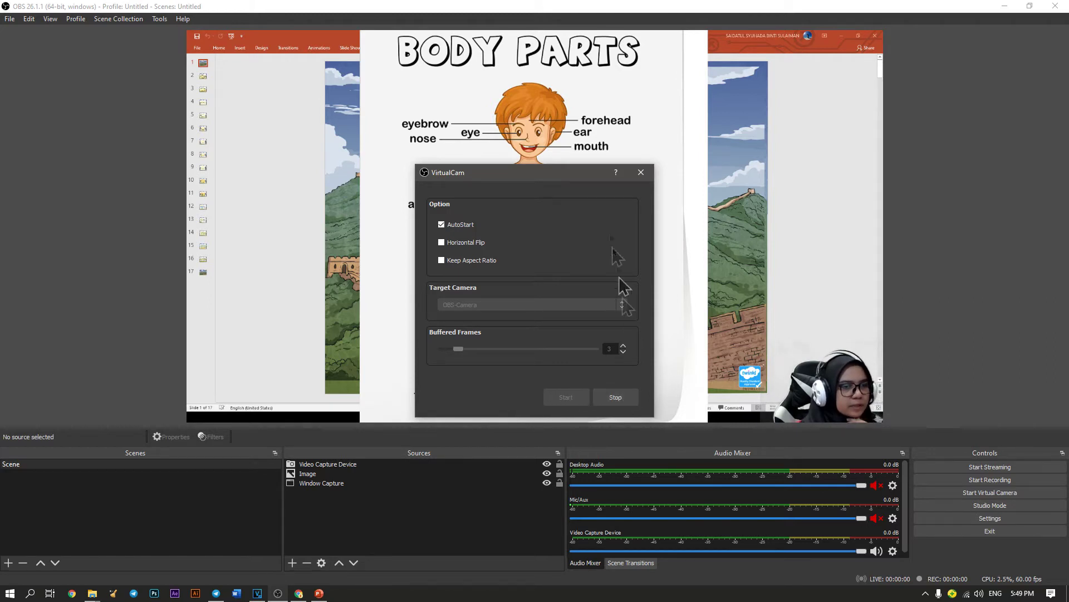
{"action": "left_click", "coordinate": [641, 172]}
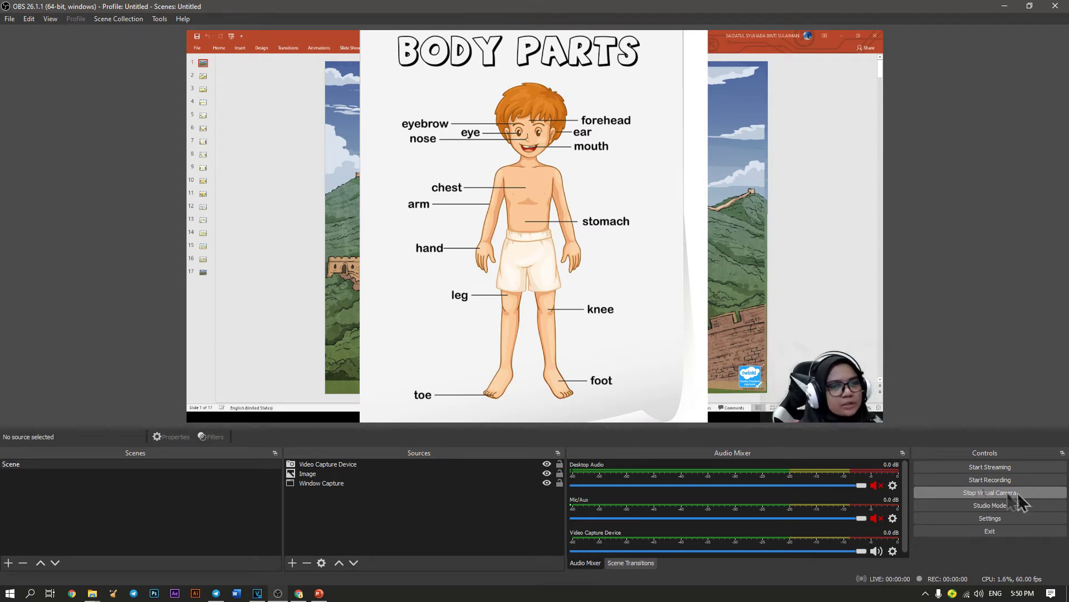
Switch to Chrome and open the bookmarked Google Meet page.
{"action": "mouse_move", "coordinate": [298, 598]}
{"action": "left_click", "coordinate": [298, 598]}
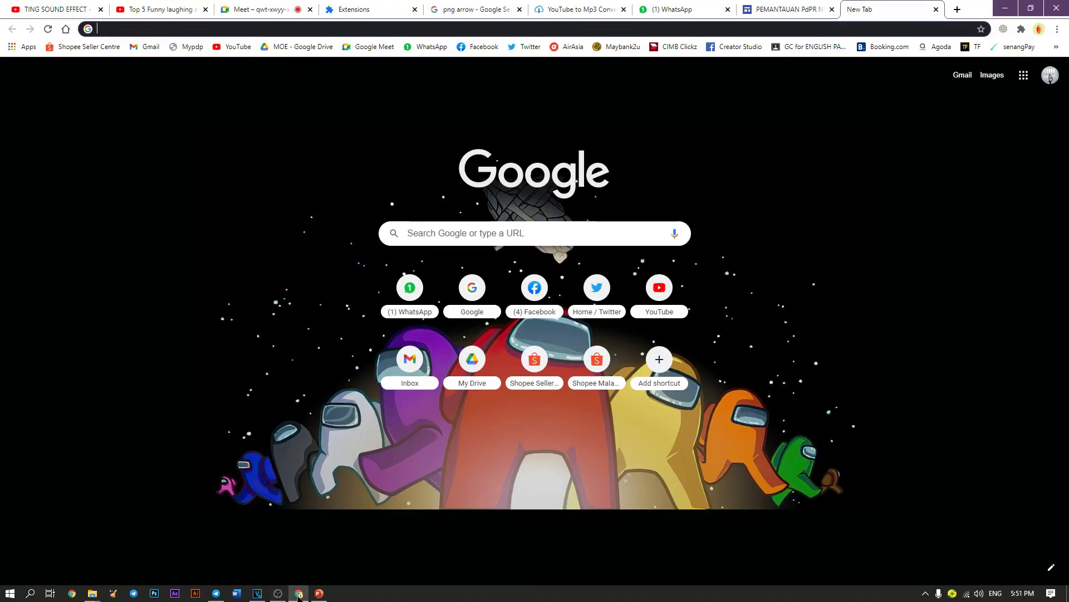
{"action": "left_click", "coordinate": [376, 50]}
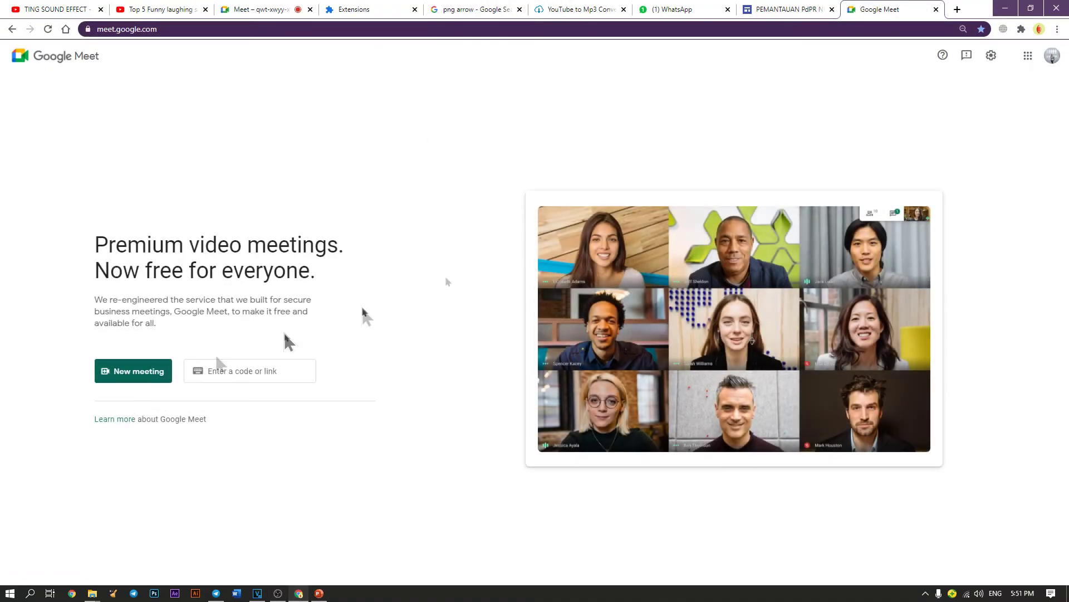
Switch Google Meet to another signed-in account and close the original Meet tab.
{"action": "left_click", "coordinate": [1052, 56]}
{"action": "left_click", "coordinate": [969, 244]}
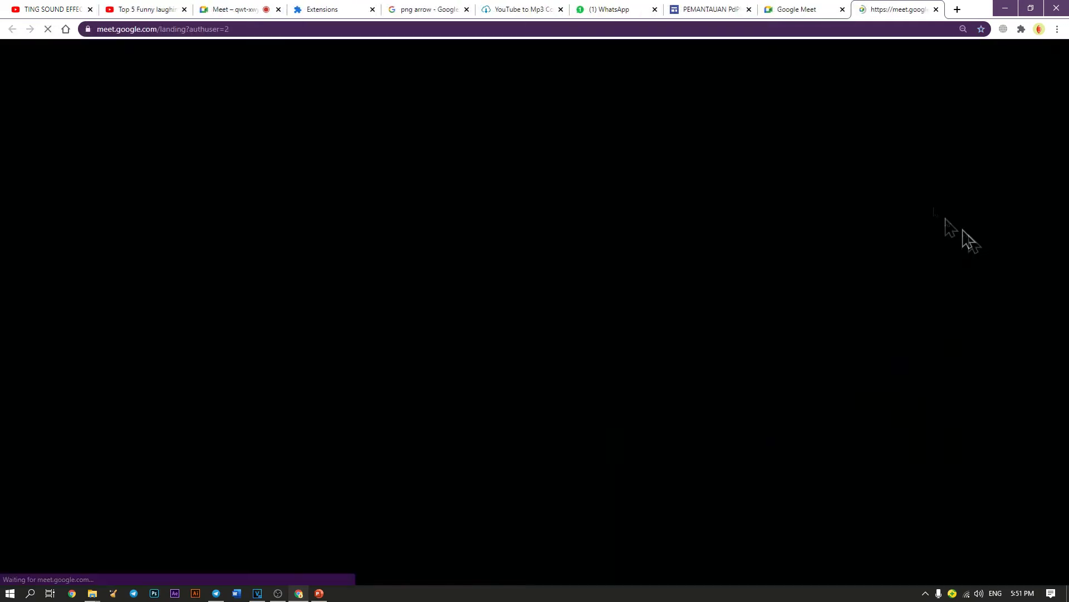
{"action": "left_click", "coordinate": [844, 9]}
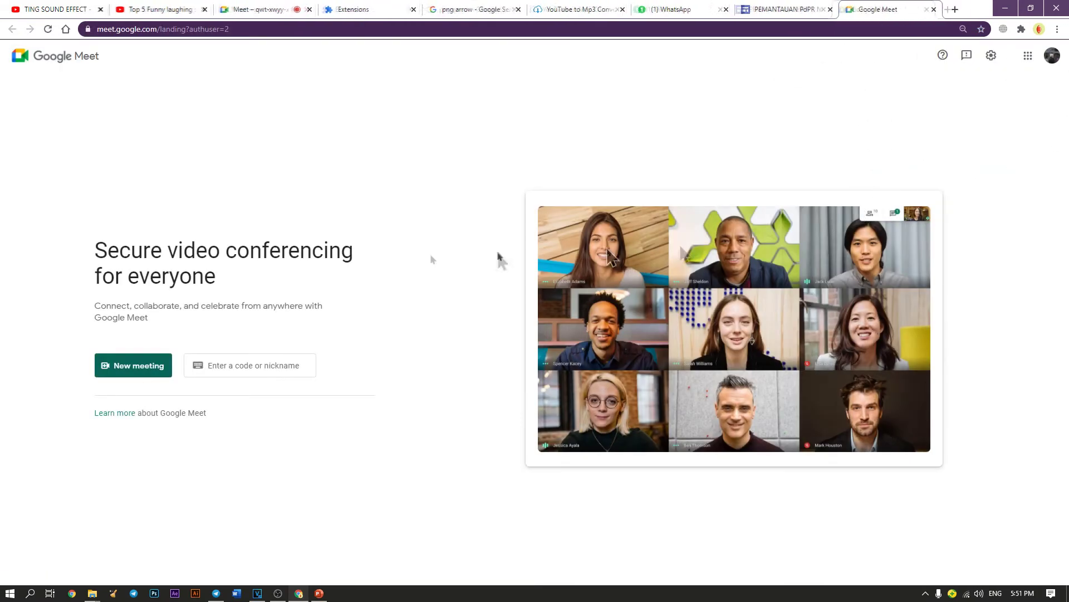
Start an instant meeting and move the attendance class list out of view.
{"action": "left_click", "coordinate": [140, 372]}
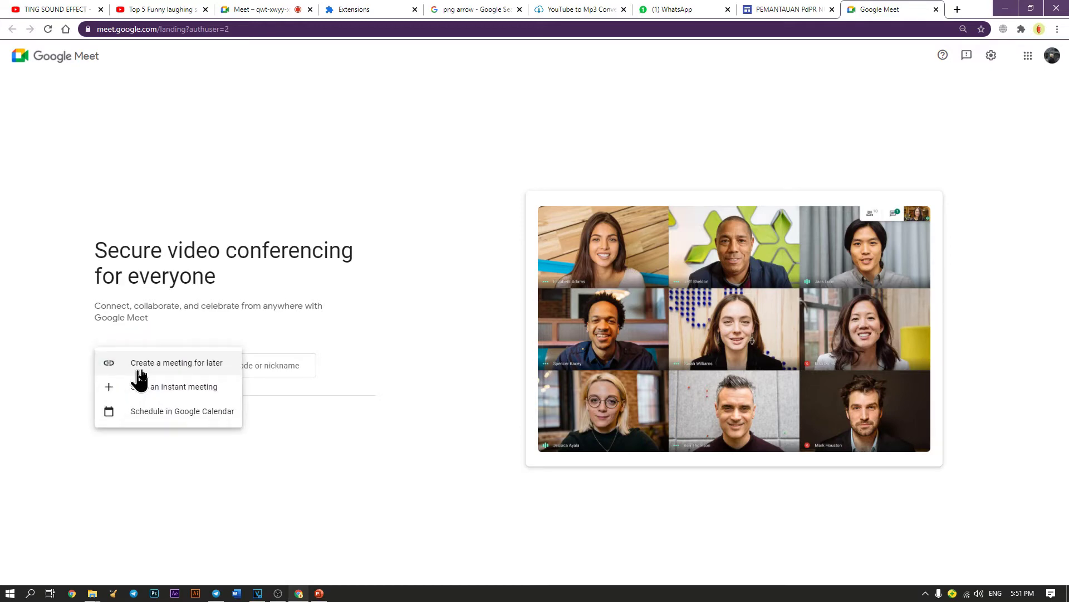
{"action": "left_click", "coordinate": [228, 389]}
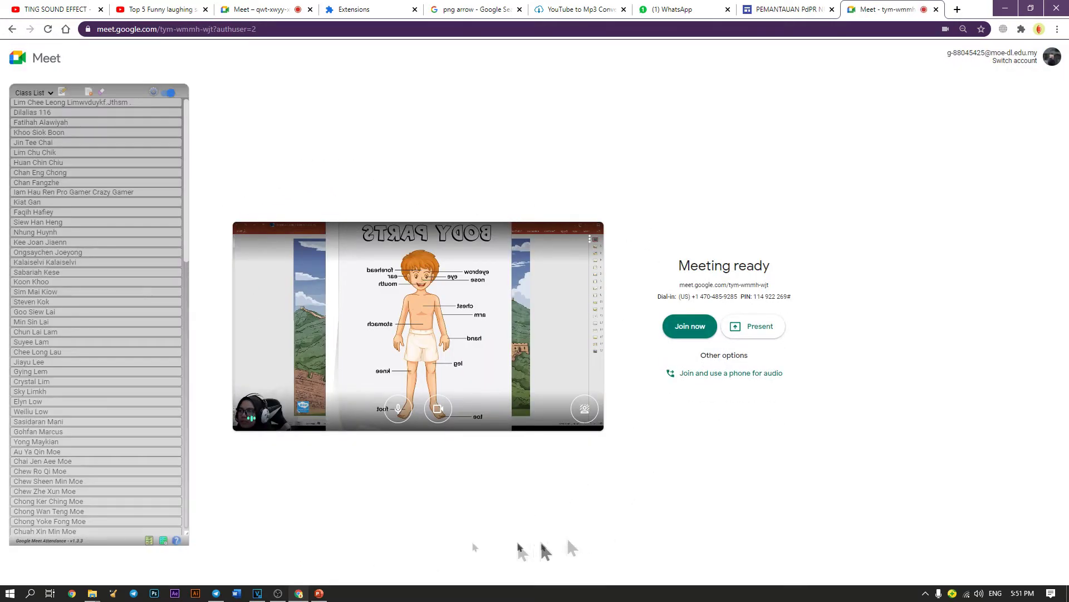
{"action": "left_click_drag", "start_coordinate": [133, 88], "coordinate": [110, 595]}
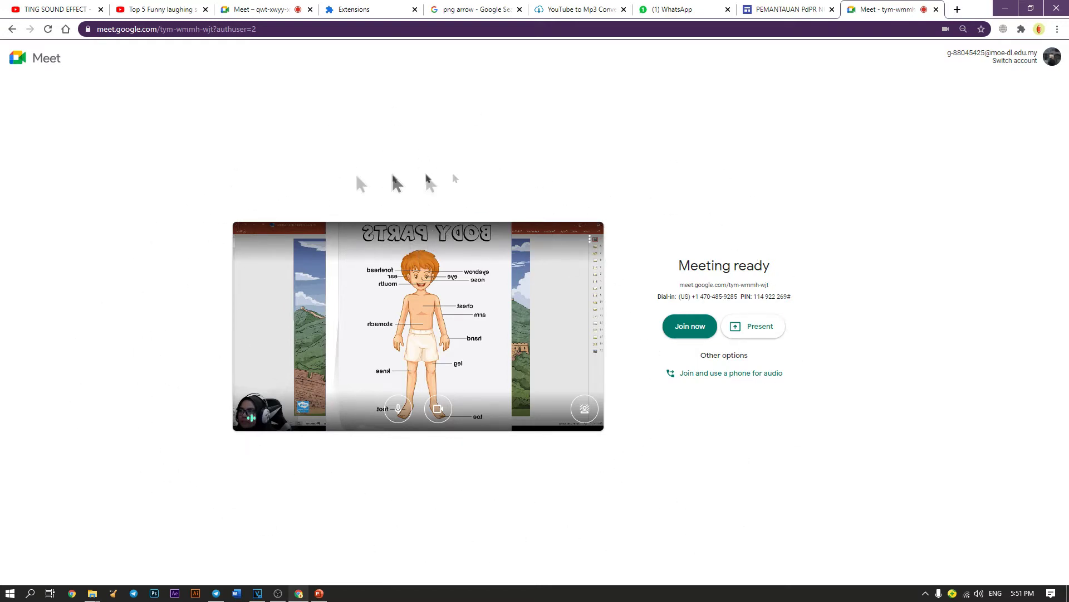
Try UVC Camera (12d1:4321) as the meeting's camera in the video settings.
{"action": "left_click", "coordinate": [590, 240]}
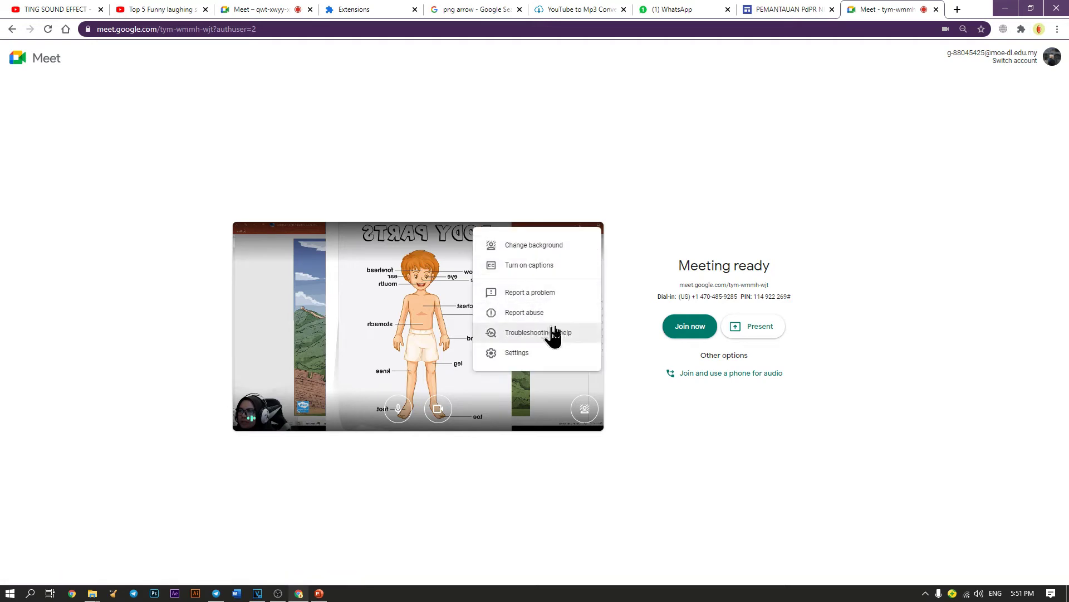
{"action": "left_click", "coordinate": [546, 361]}
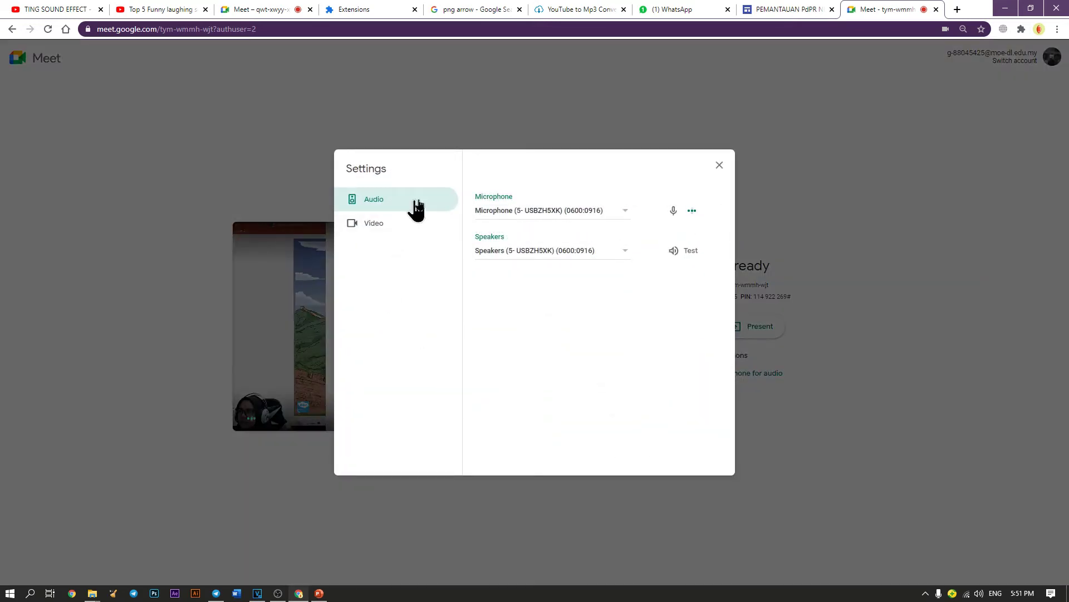
{"action": "left_click", "coordinate": [419, 235]}
{"action": "left_click", "coordinate": [584, 220]}
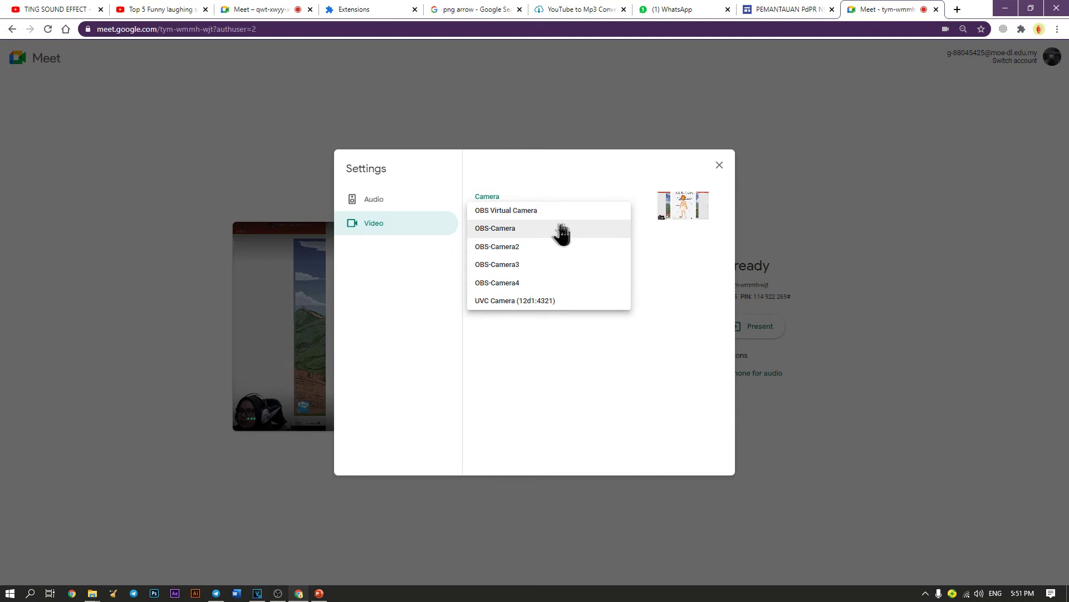
{"action": "left_click", "coordinate": [554, 304]}
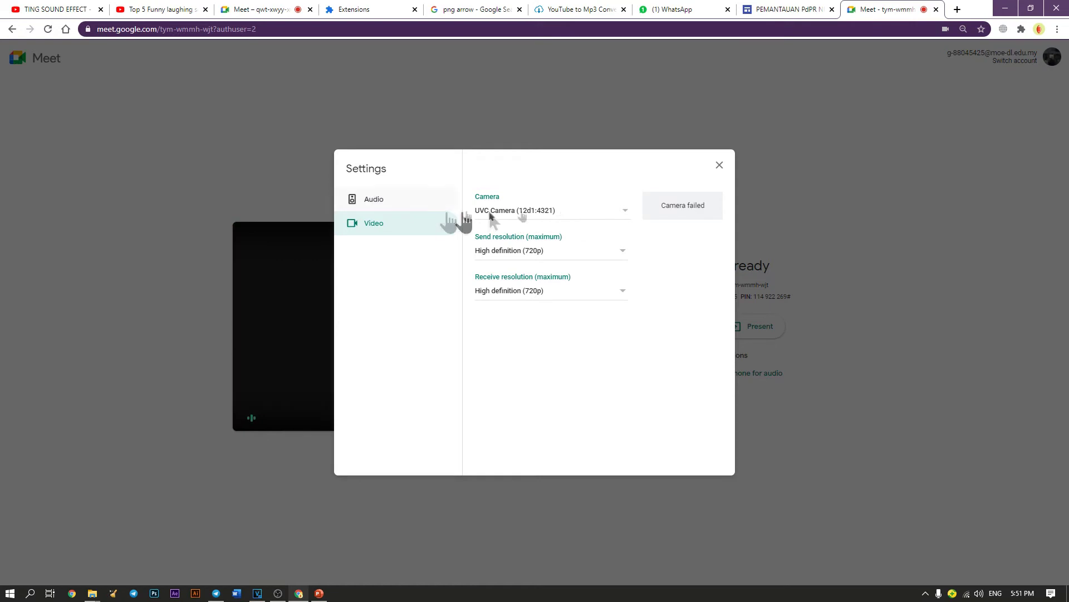
{"action": "left_click", "coordinate": [718, 166]}
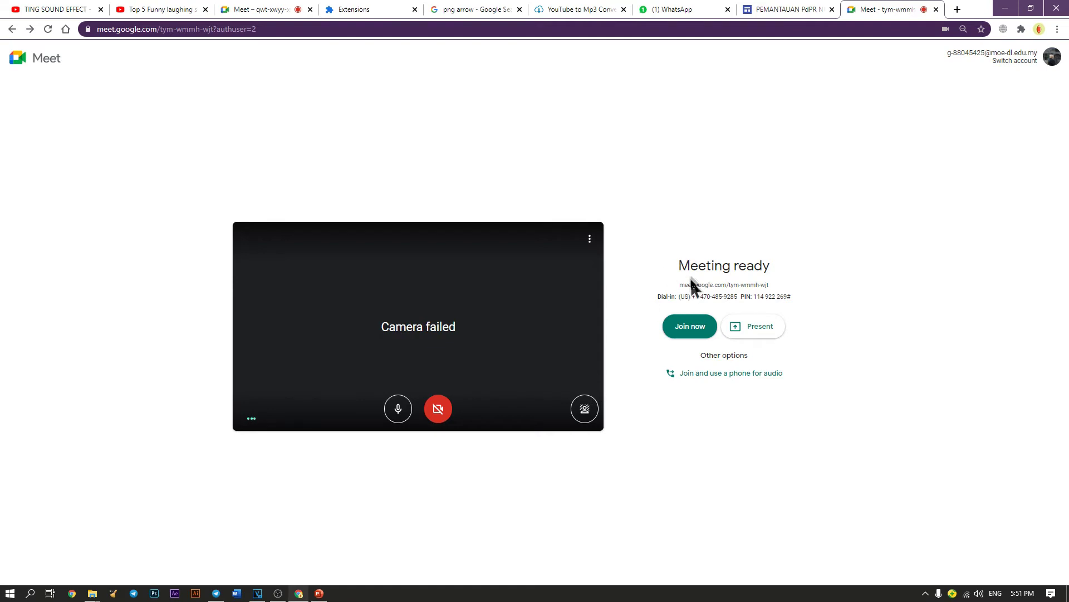
Set the meeting's camera to OBS Virtual Camera in the video settings.
{"action": "left_click", "coordinate": [590, 238]}
{"action": "left_click", "coordinate": [521, 352]}
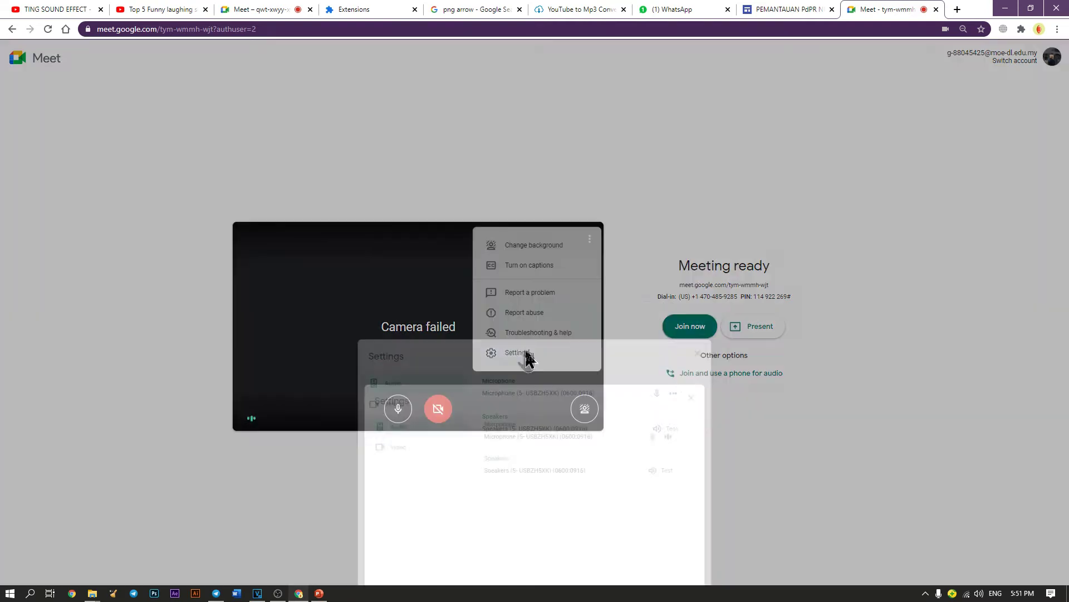
{"action": "left_click", "coordinate": [387, 226]}
{"action": "left_click", "coordinate": [538, 213]}
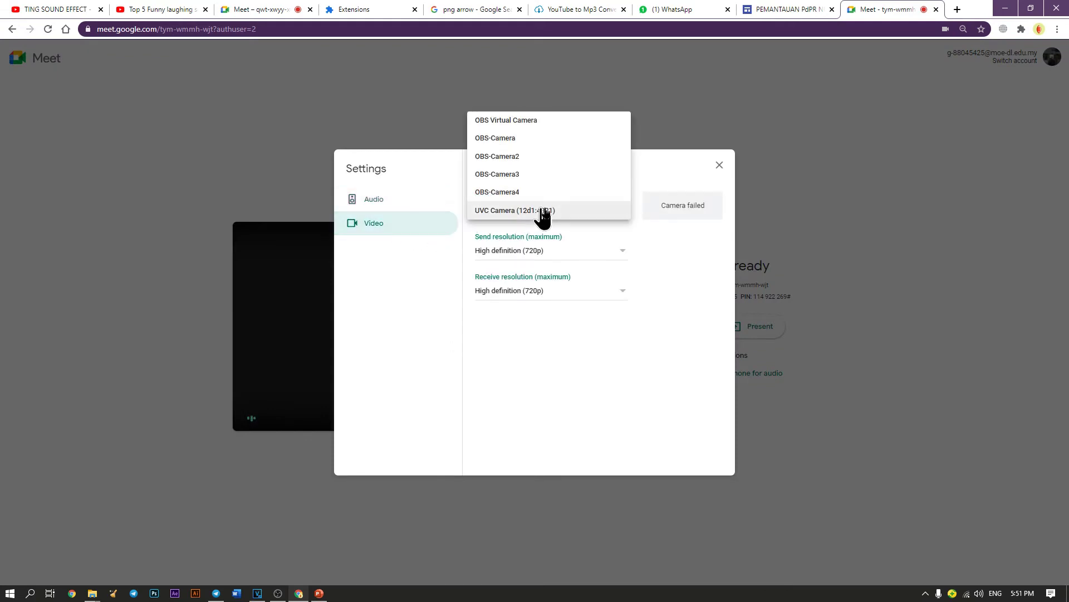
{"action": "left_click", "coordinate": [529, 123]}
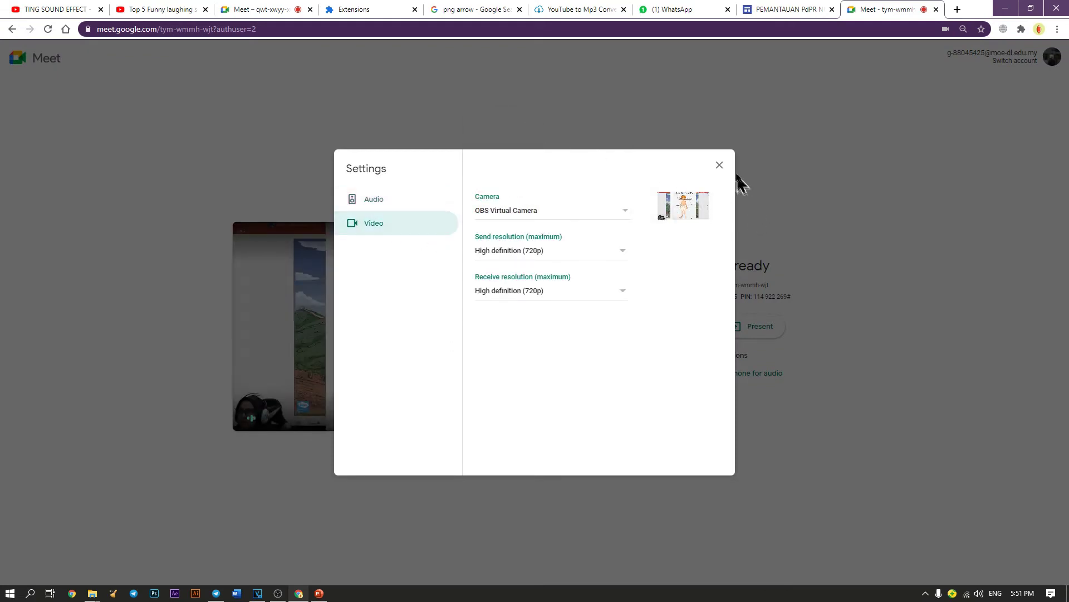
{"action": "left_click", "coordinate": [721, 167]}
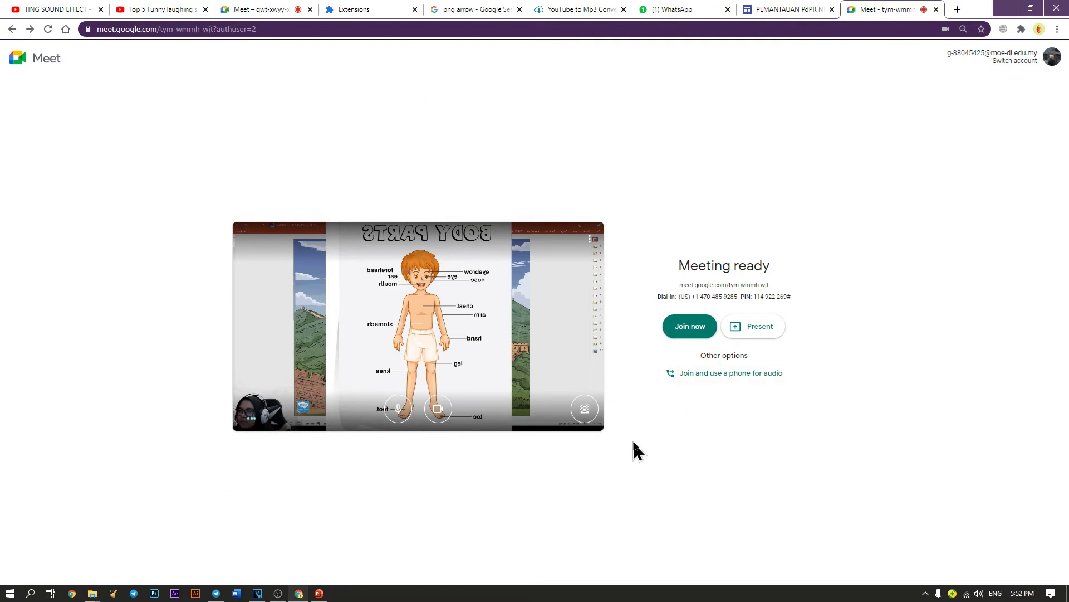
Open Chrome's extensions page and go from there to the Chrome Web Store.
{"action": "left_click", "coordinate": [1058, 30]}
{"action": "mouse_move", "coordinate": [1013, 189]}
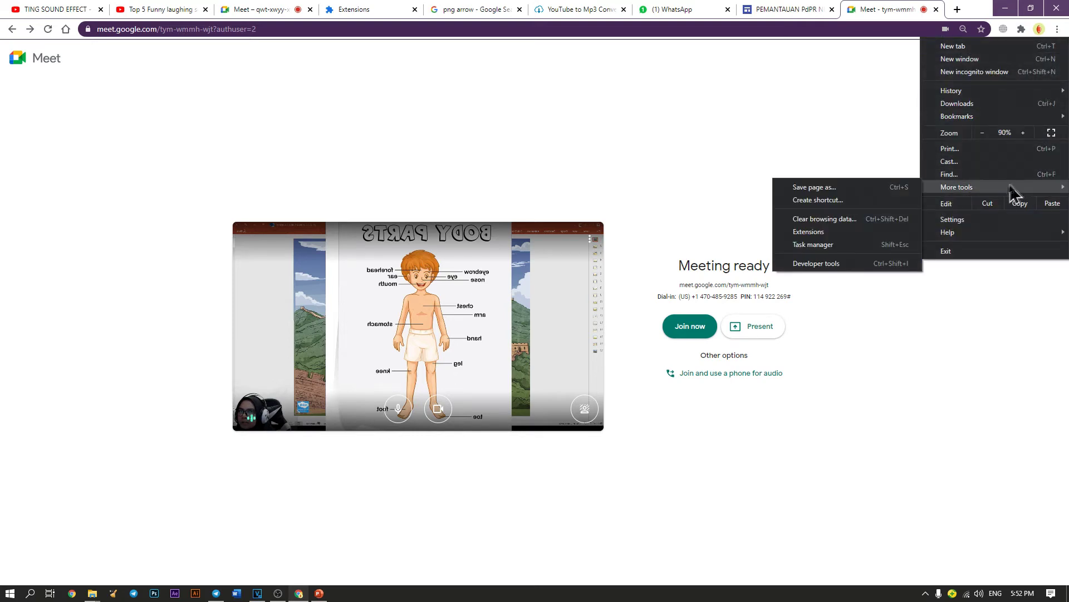
{"action": "left_click", "coordinate": [842, 234]}
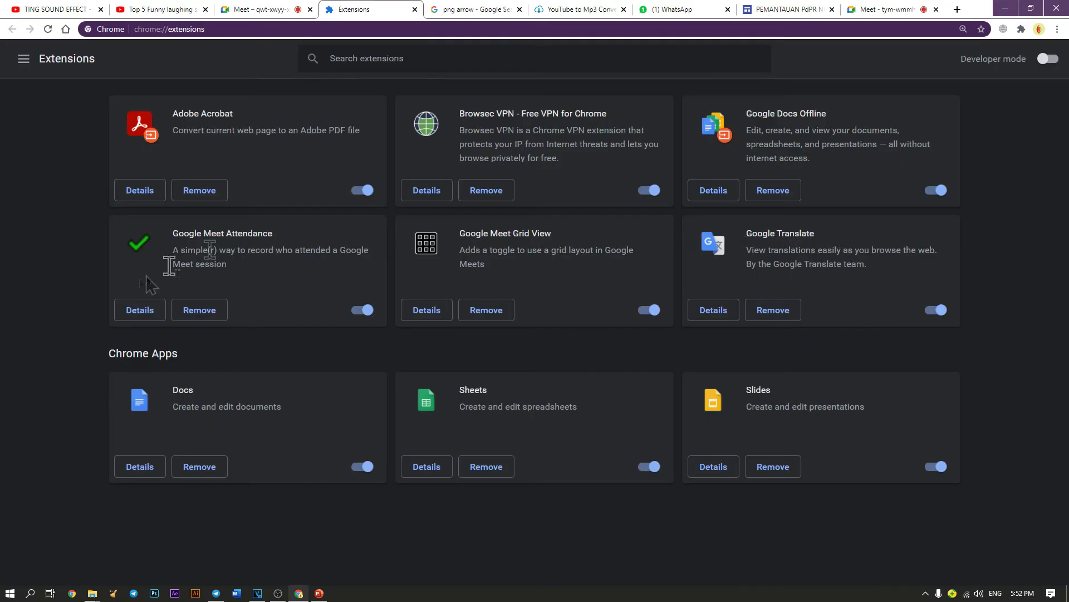
{"action": "left_click", "coordinate": [21, 66]}
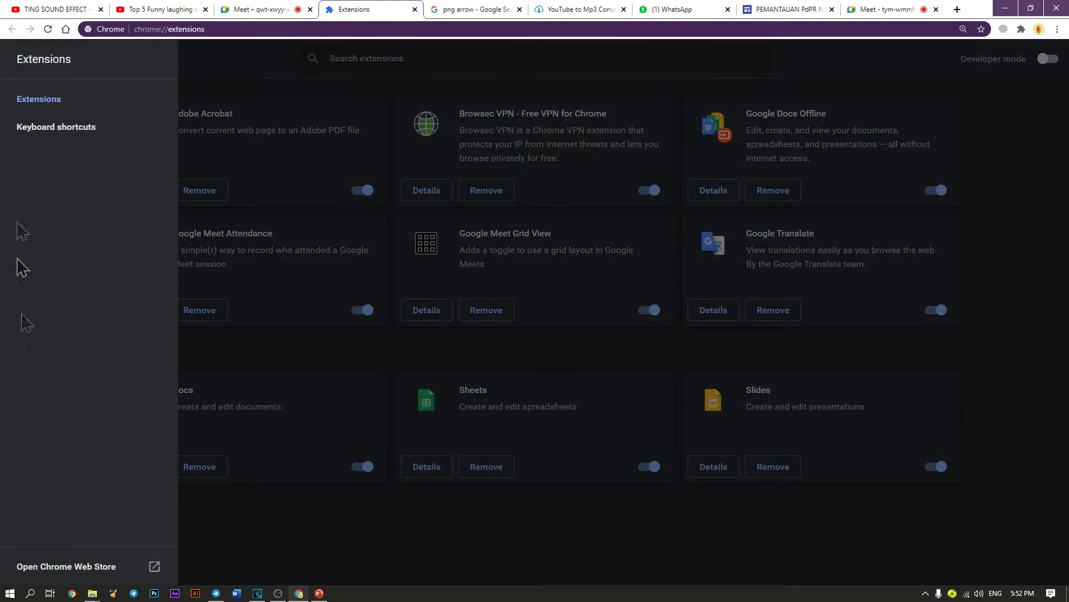
{"action": "left_click", "coordinate": [44, 564]}
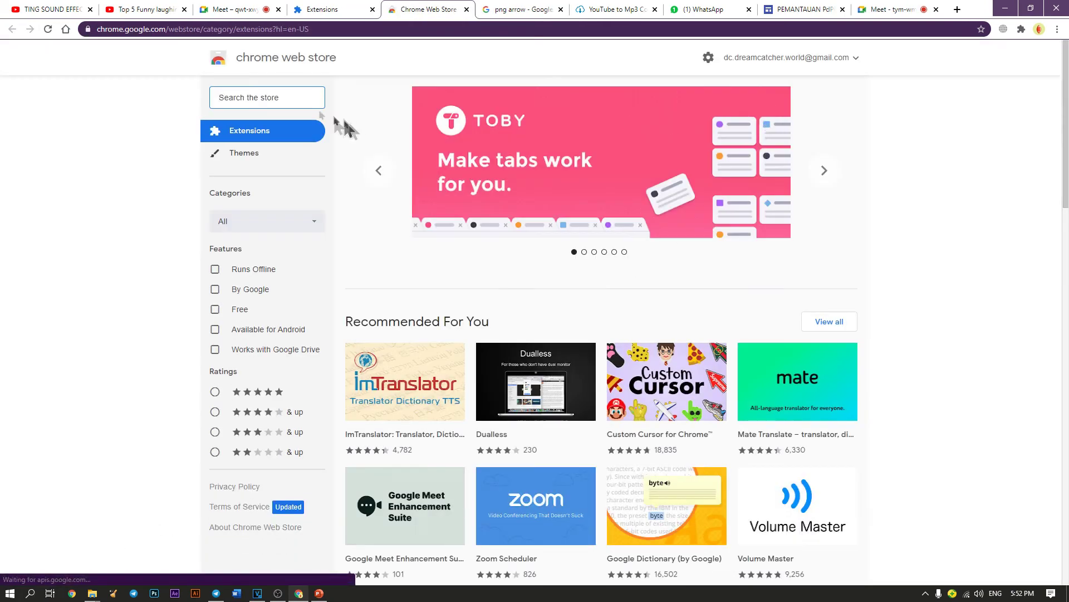
Search the Chrome Web Store for "GOOGLE MEET FLIP".
{"action": "left_click", "coordinate": [251, 97]}
{"action": "type", "text": "GOOGLE ME"}
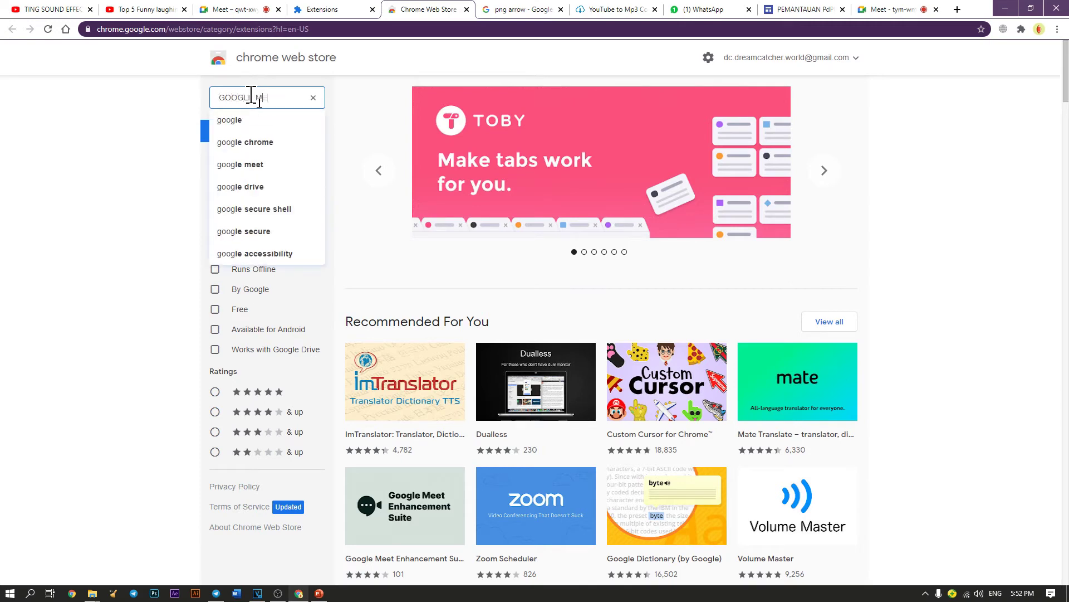
{"action": "type", "text": "ET FLIP"}
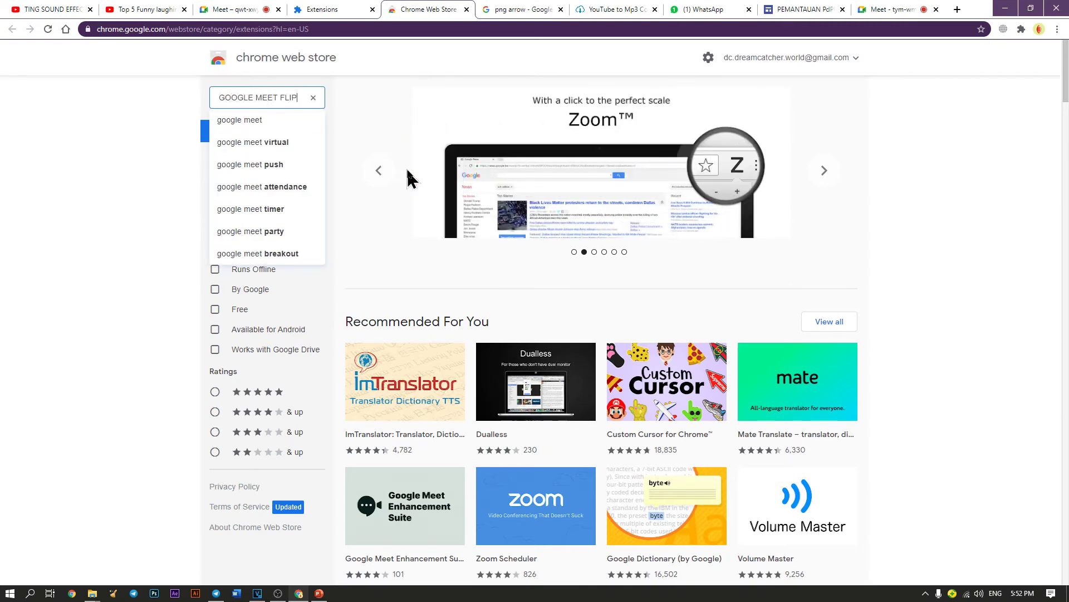
{"action": "key", "text": "Return"}
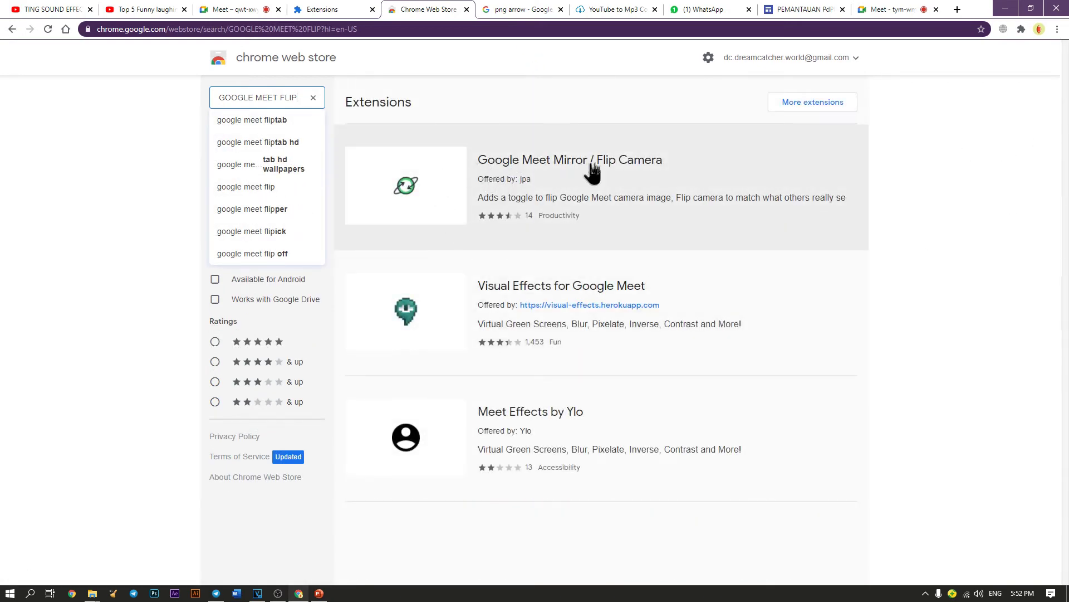
Add the Google Meet Mirror / Flip Camera extension to Chrome.
{"action": "left_click", "coordinate": [698, 188]}
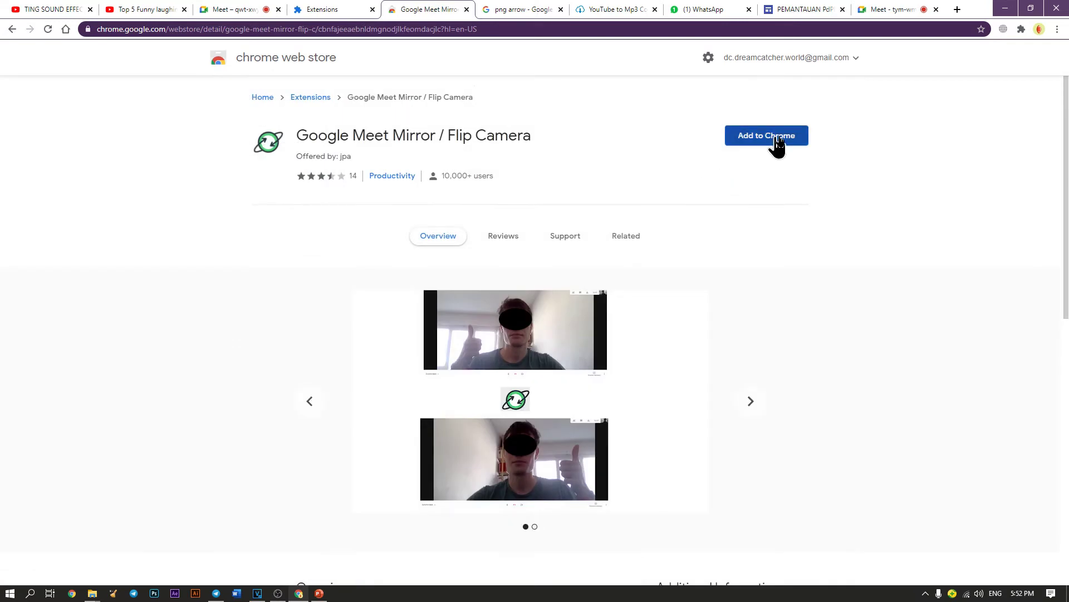
{"action": "left_click", "coordinate": [777, 141]}
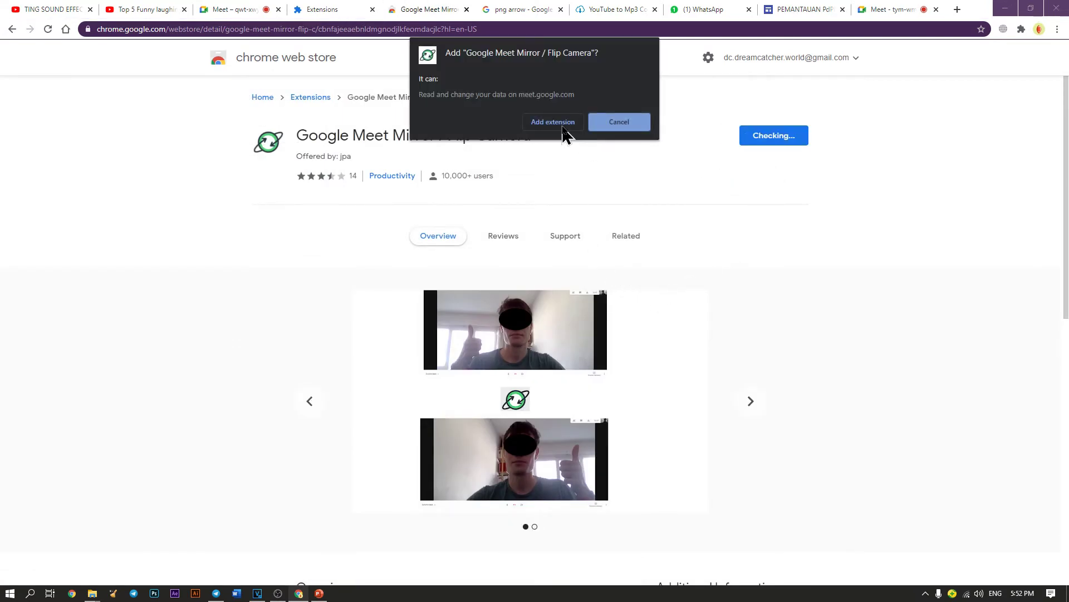
{"action": "left_click", "coordinate": [565, 132]}
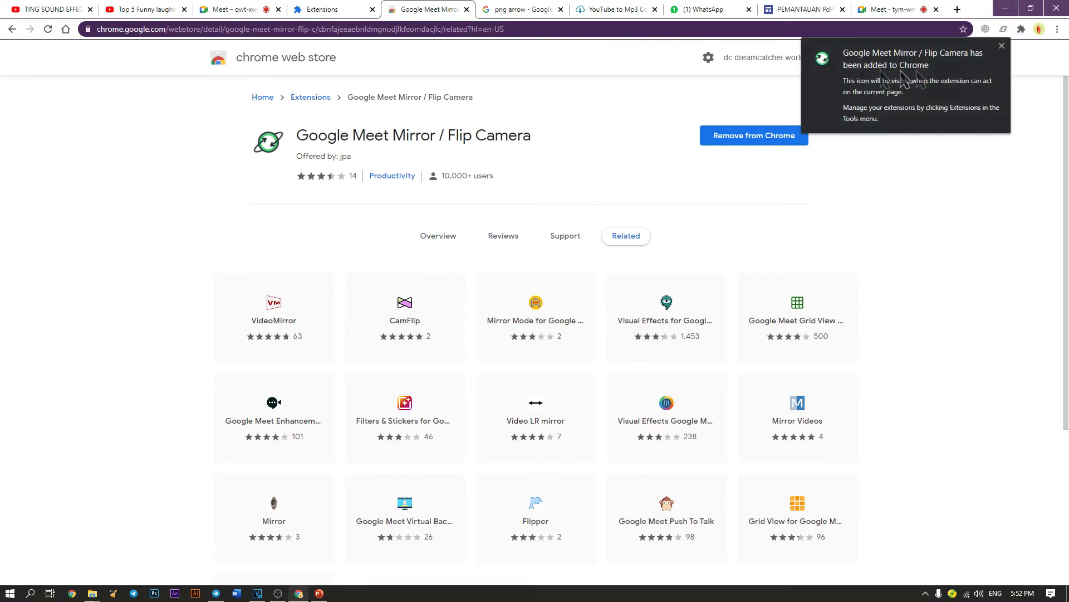
Return to the Meet tab, reload the meeting page and move the attendance class list out of view.
{"action": "left_click", "coordinate": [896, 11]}
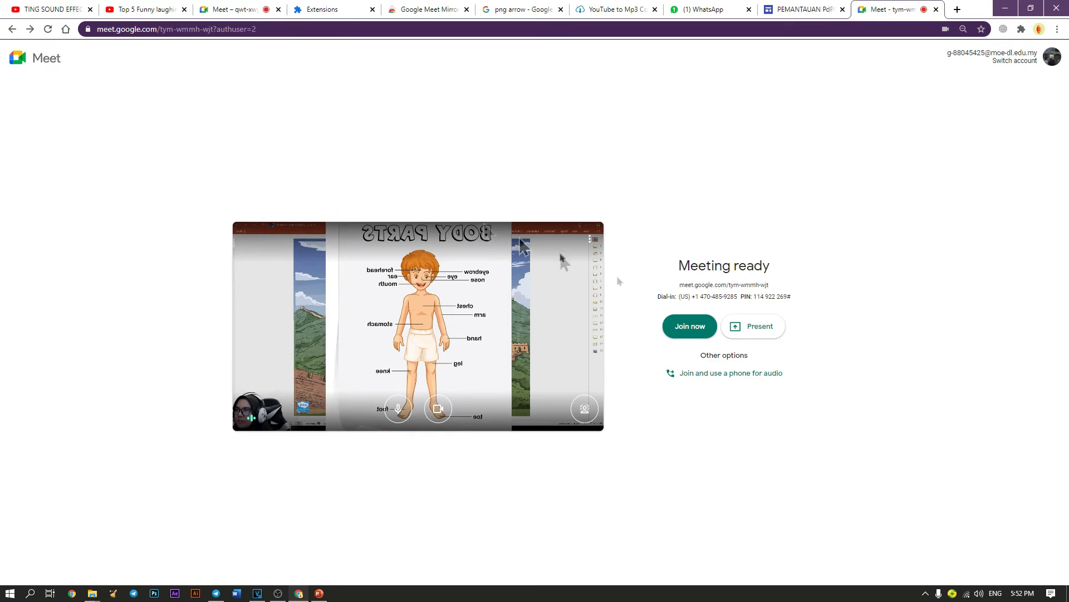
{"action": "left_click", "coordinate": [49, 29]}
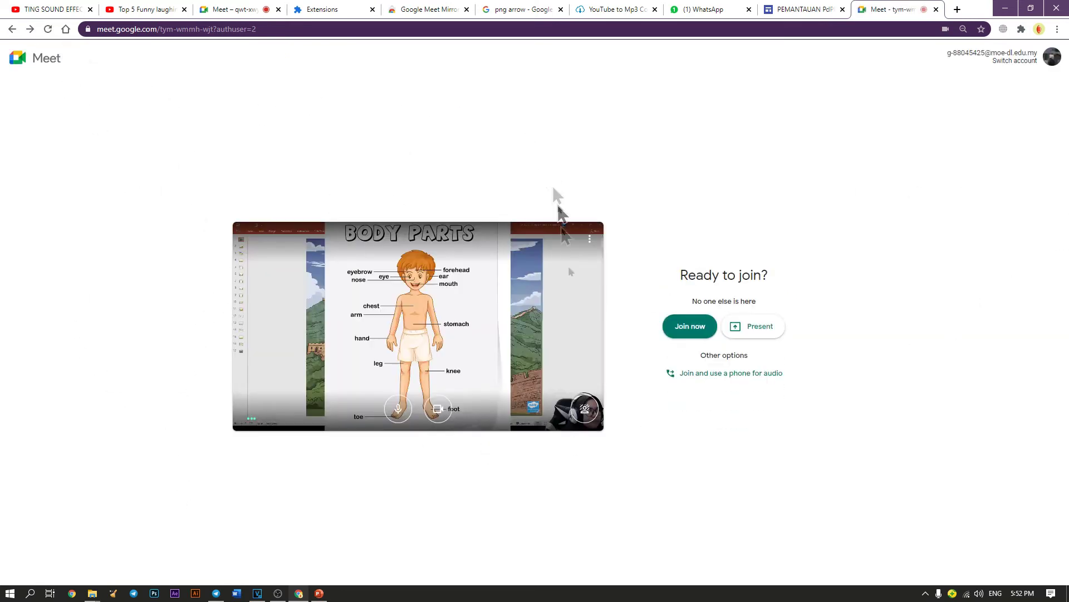
{"action": "left_click_drag", "start_coordinate": [127, 91], "coordinate": [116, 594]}
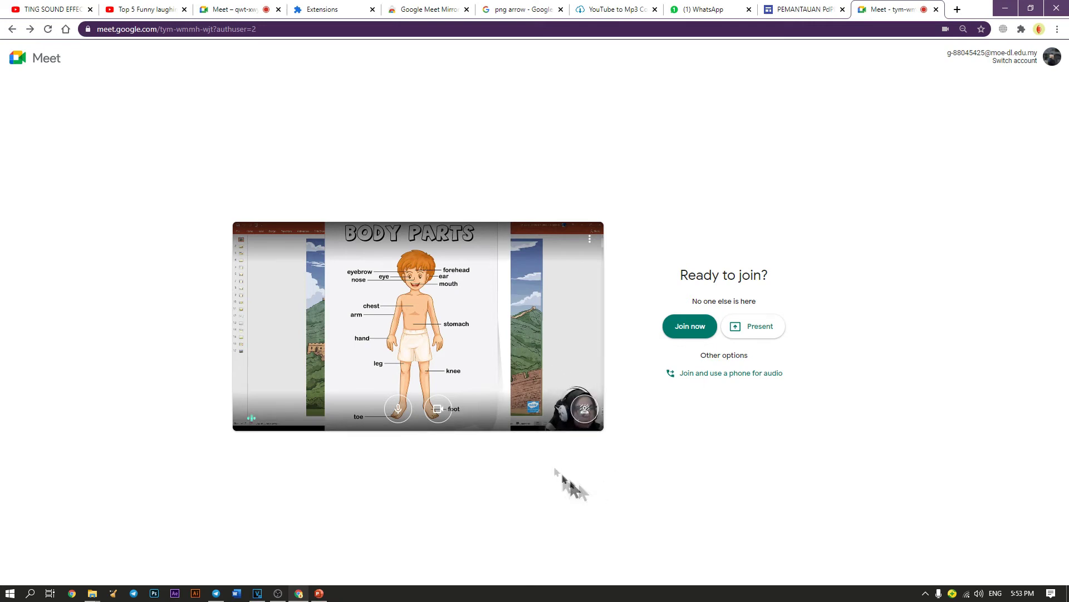
Switch to OBS, enlarge the webcam overlay in the scene's lower-right corner, and return to the Meet preview to check it.
{"action": "left_click", "coordinate": [278, 593]}
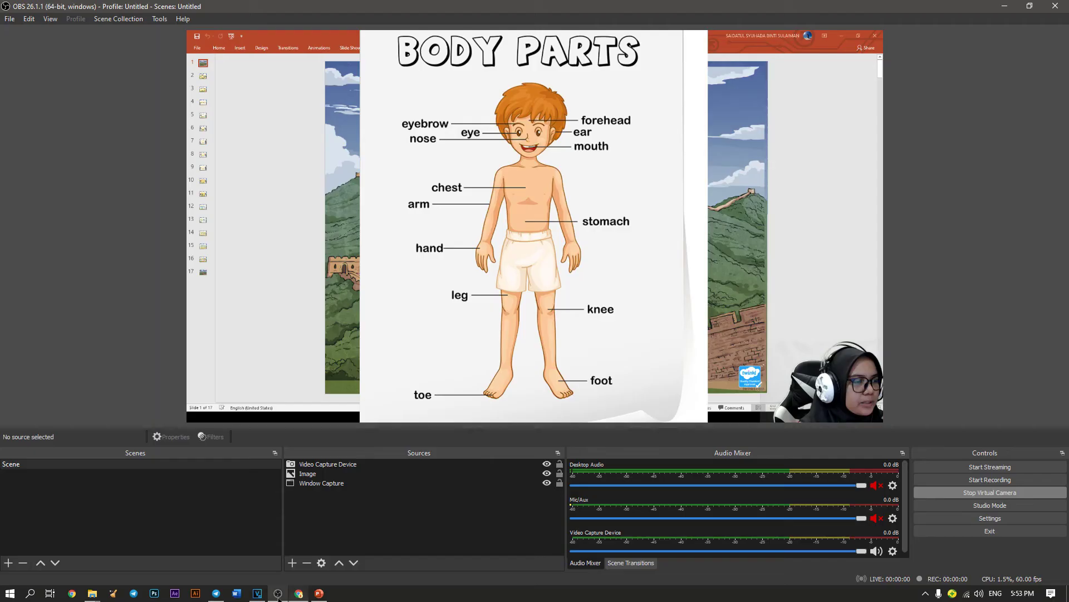
{"action": "left_click", "coordinate": [817, 397]}
{"action": "left_click_drag", "start_coordinate": [762, 323], "coordinate": [693, 287]}
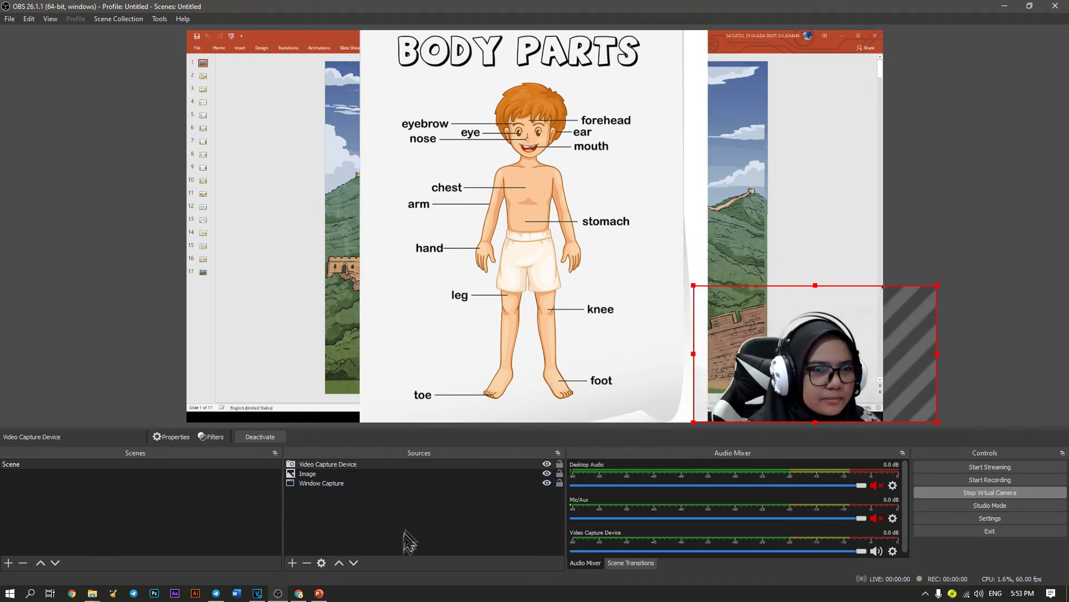
{"action": "mouse_move", "coordinate": [298, 593]}
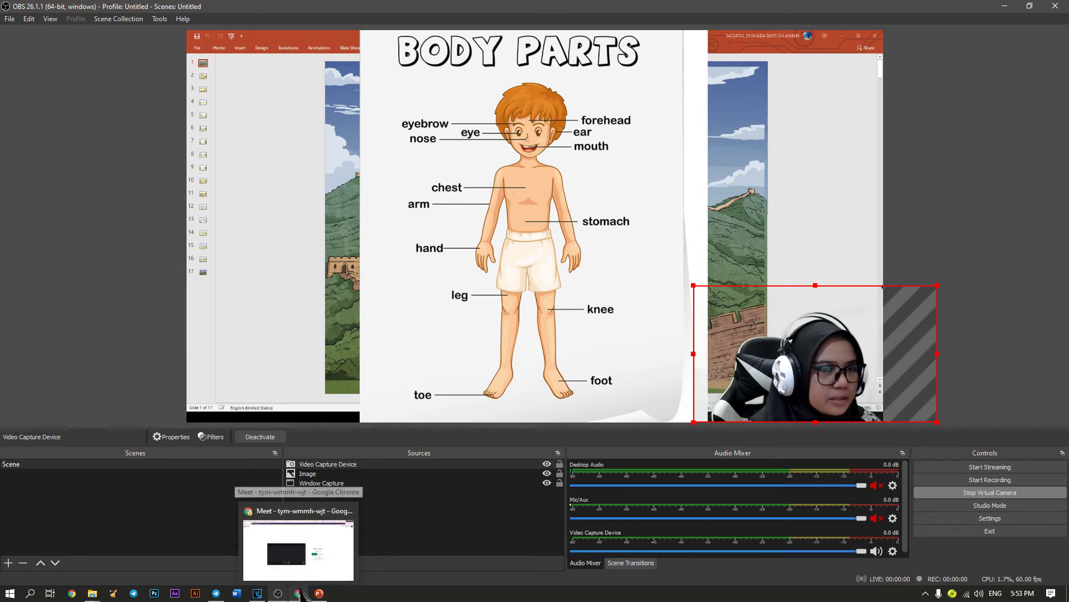
{"action": "left_click", "coordinate": [296, 572]}
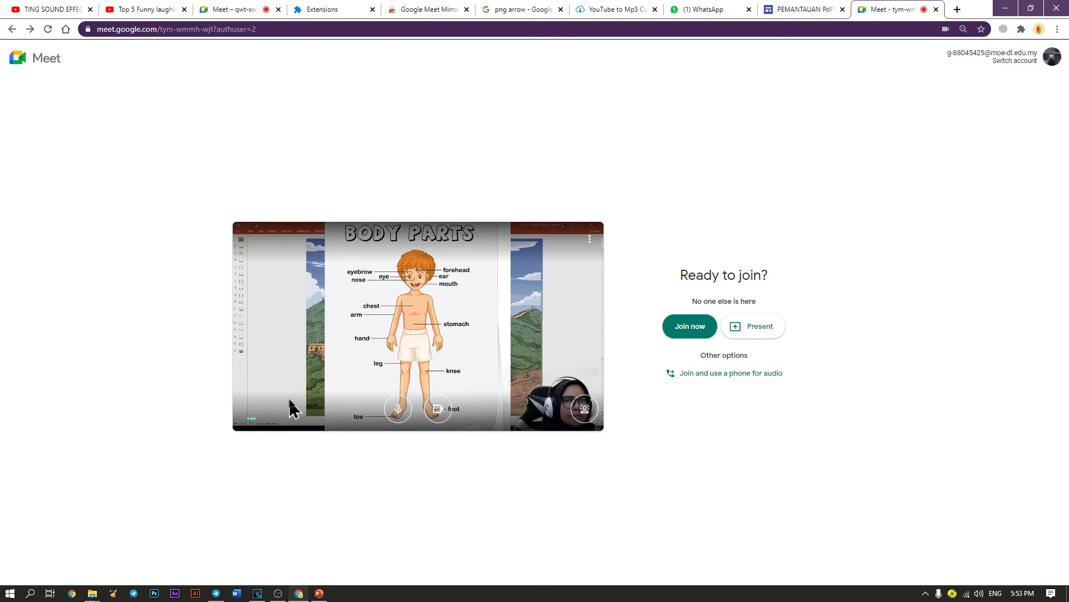
Return to OBS, shrink the webcam overlay into the scene's lower-right corner, and hide the Image source.
{"action": "mouse_move", "coordinate": [279, 594]}
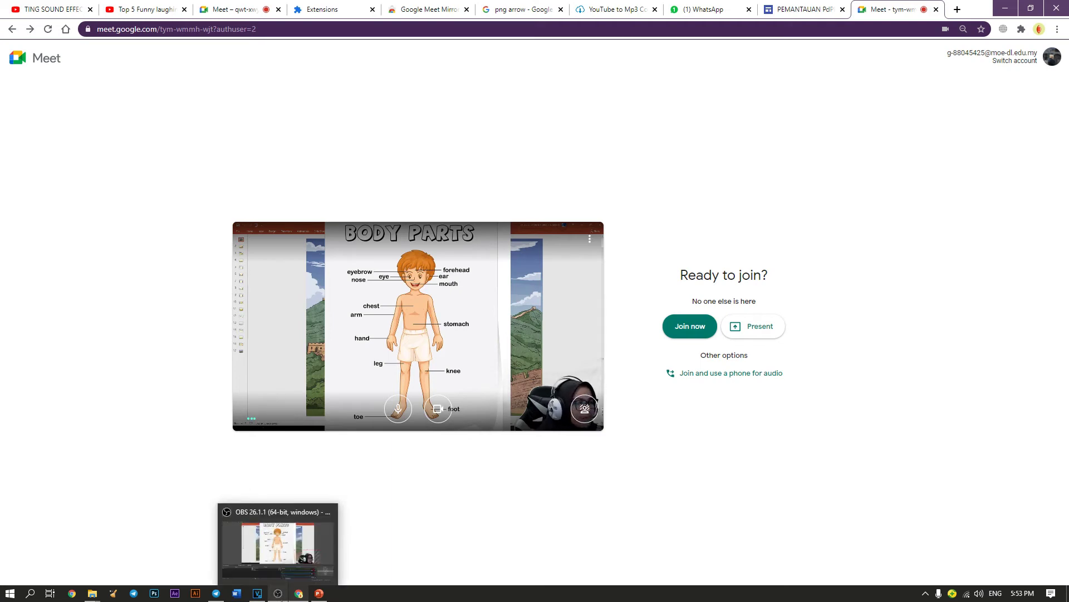
{"action": "left_click", "coordinate": [278, 594]}
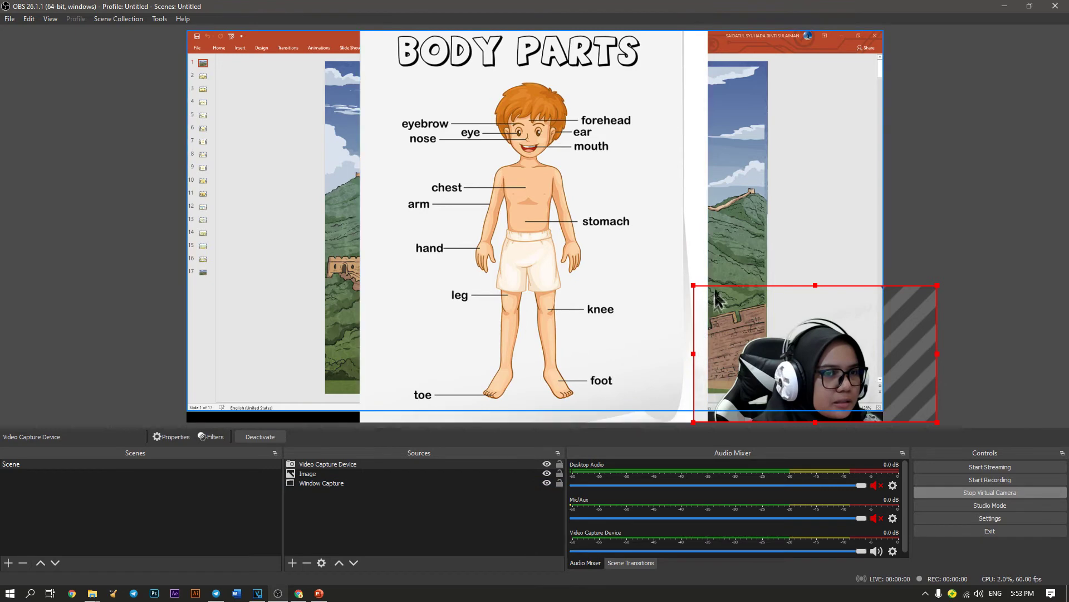
{"action": "left_click_drag", "start_coordinate": [694, 285], "coordinate": [768, 327]}
{"action": "left_click_drag", "start_coordinate": [866, 377], "coordinate": [852, 377]}
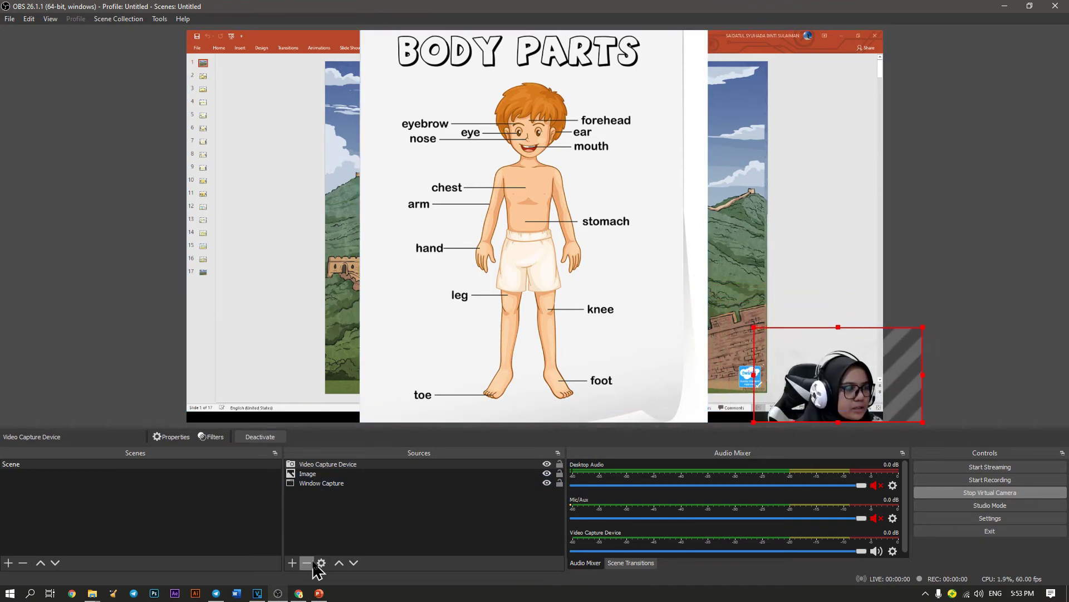
{"action": "left_click", "coordinate": [547, 473]}
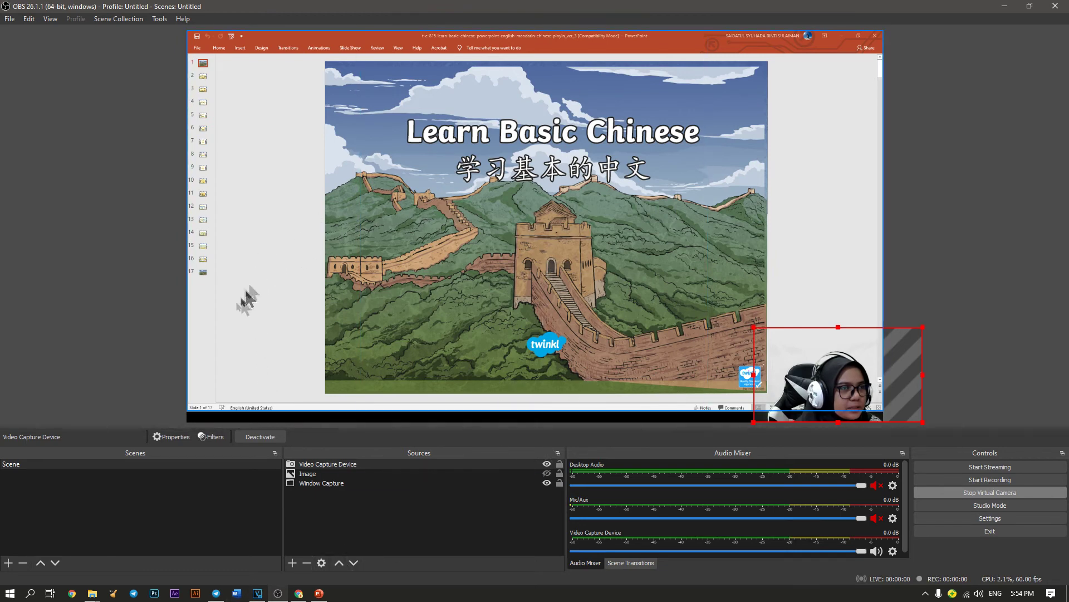
Switch to PowerPoint and go through the Learn Basic Chinese slides to slide 9, "Question and Answers".
{"action": "mouse_move", "coordinate": [320, 596]}
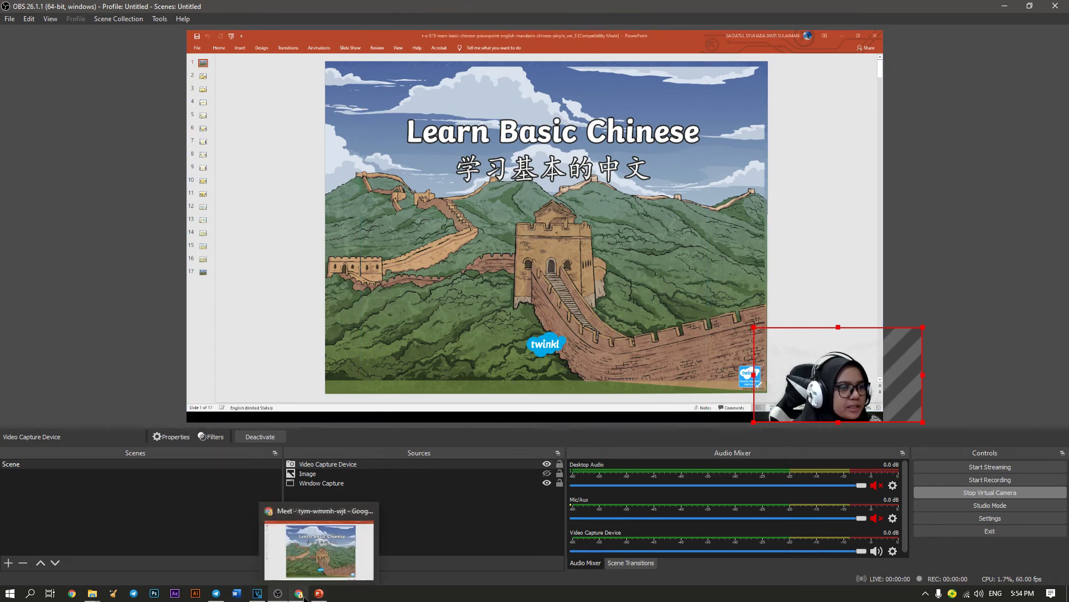
{"action": "left_click", "coordinate": [318, 595]}
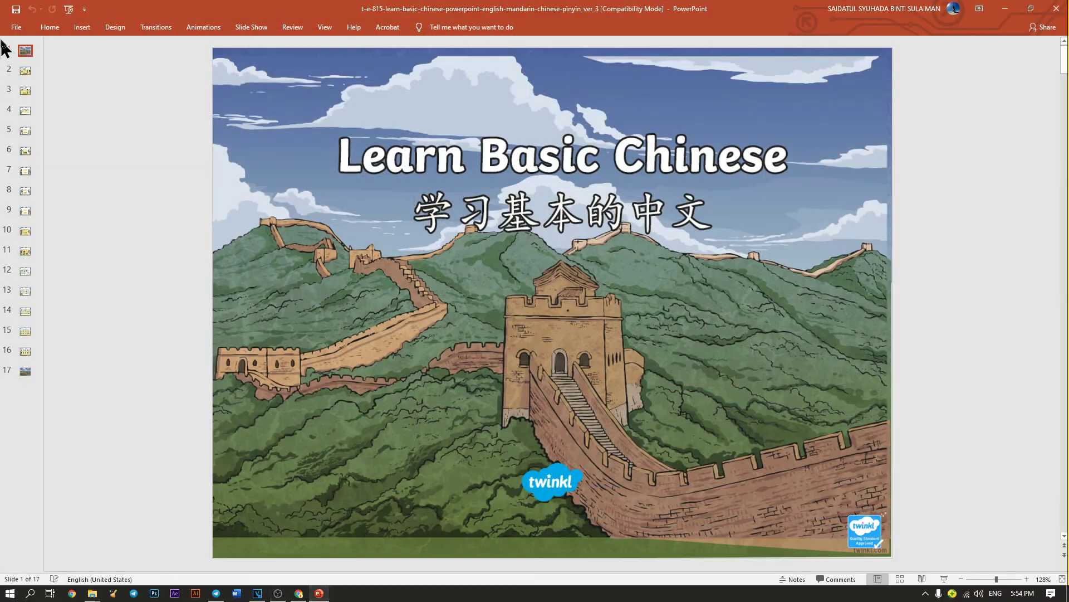
{"action": "left_click", "coordinate": [26, 90]}
{"action": "left_click", "coordinate": [28, 110]}
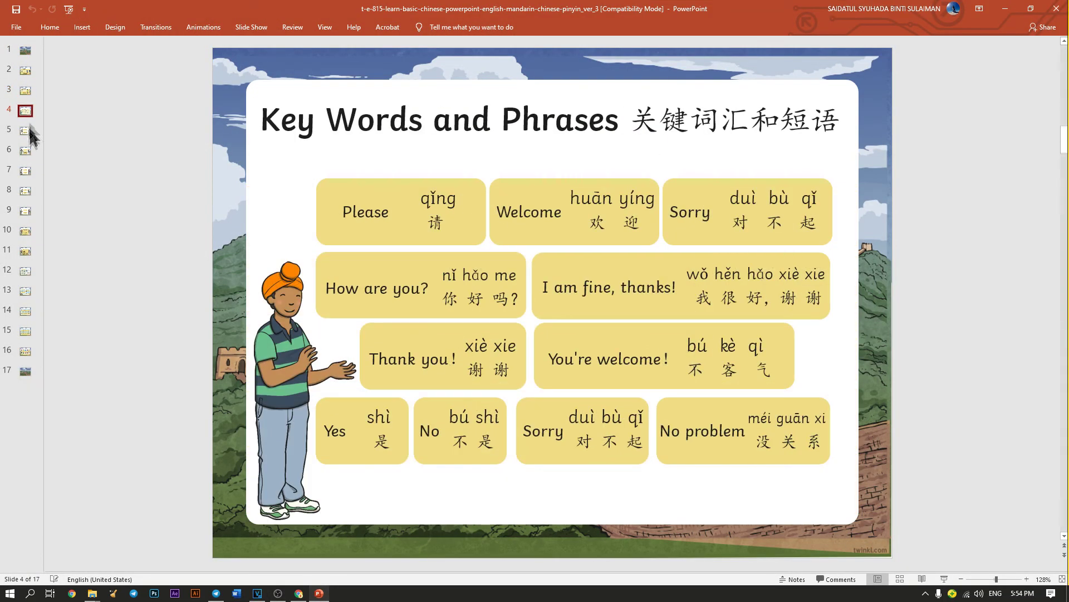
{"action": "left_click", "coordinate": [28, 131]}
{"action": "left_click", "coordinate": [28, 151]}
{"action": "left_click", "coordinate": [25, 210]}
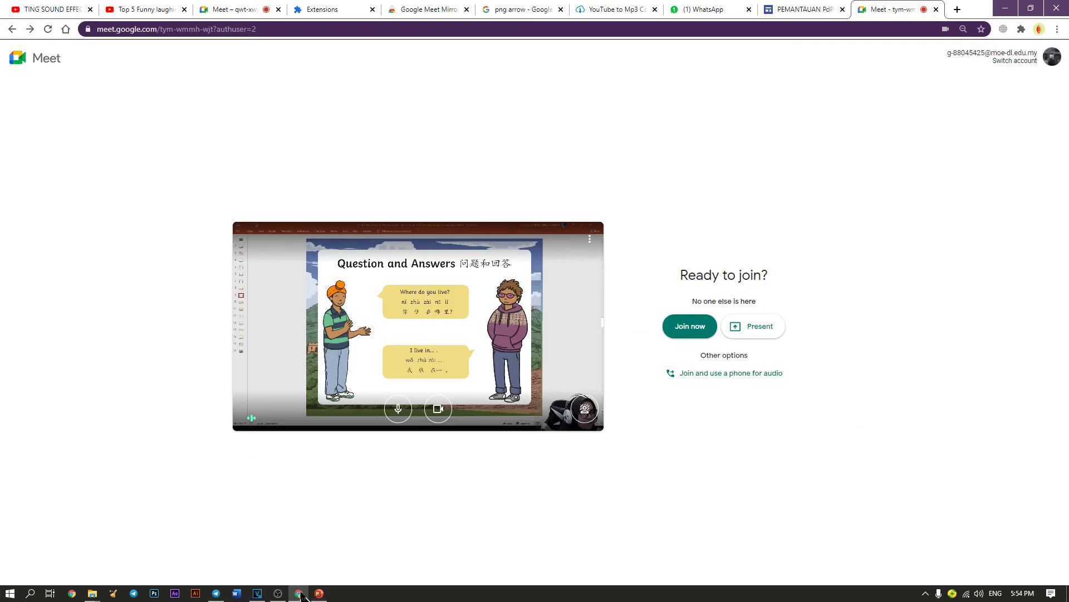
Switch to the Meet tab in Chrome, join the meeting, and copy its joining info from the meeting details.
{"action": "left_click", "coordinate": [299, 593]}
{"action": "left_click", "coordinate": [696, 330]}
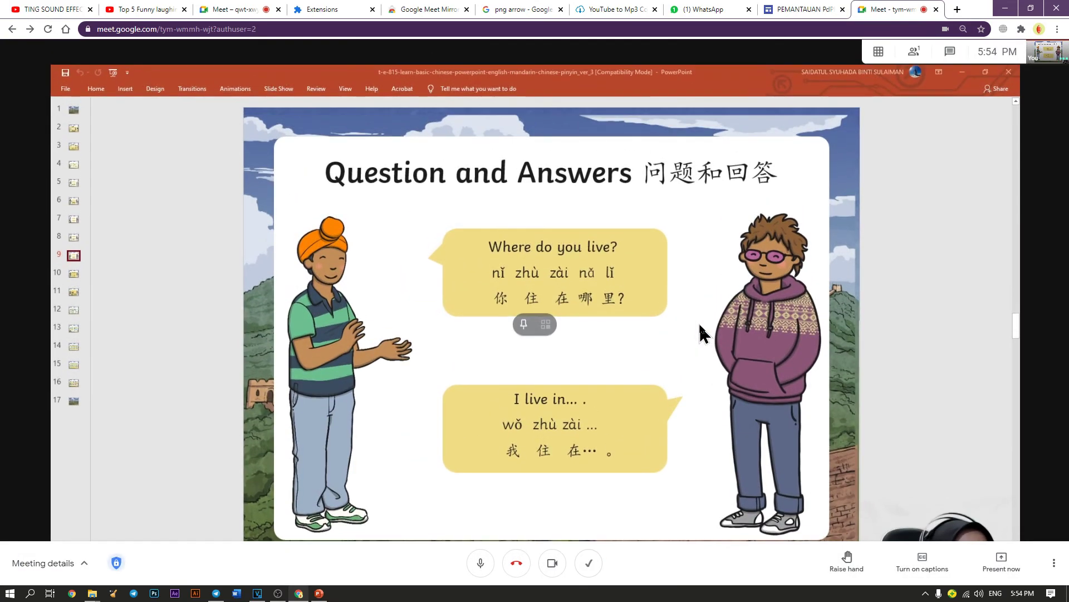
{"action": "left_click", "coordinate": [84, 567]}
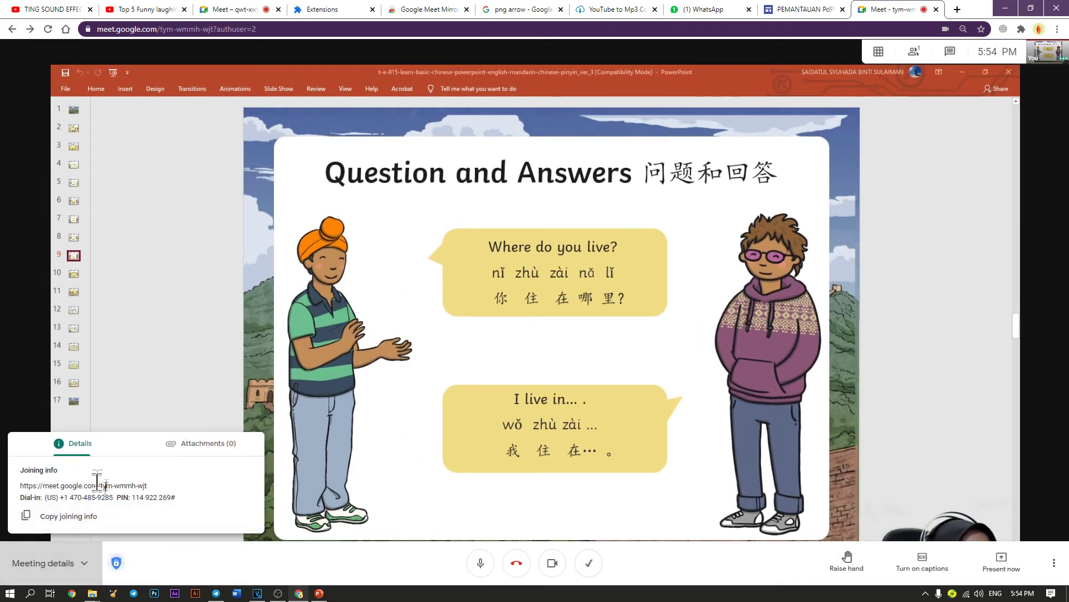
{"action": "left_click", "coordinate": [28, 520]}
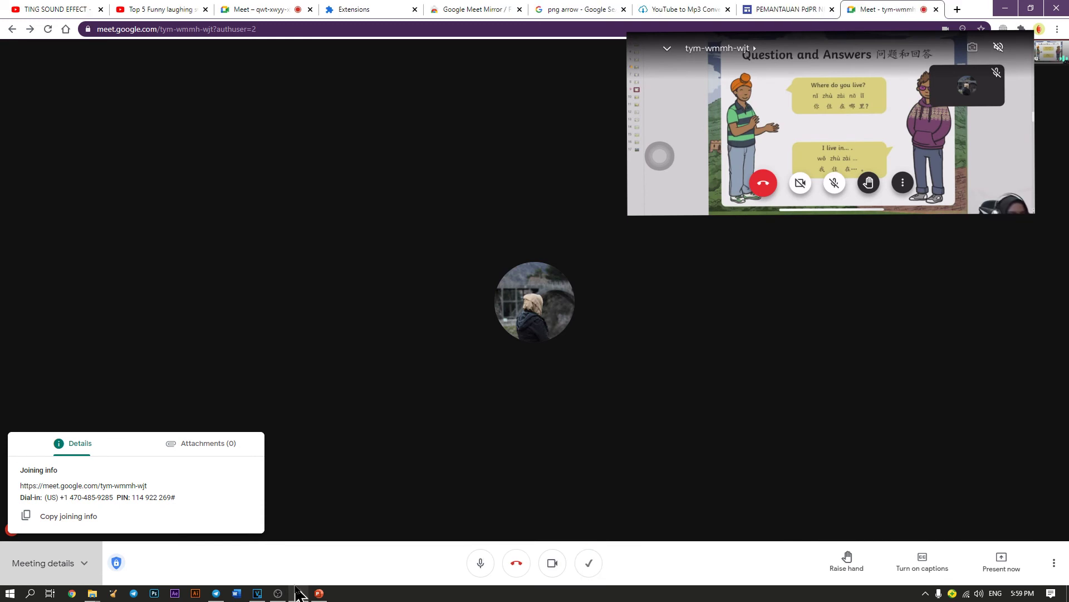
In OBS, enlarge the webcam overlay and move it up and slightly right so the face fits the participant's cropped Meet view.
{"action": "mouse_move", "coordinate": [274, 597]}
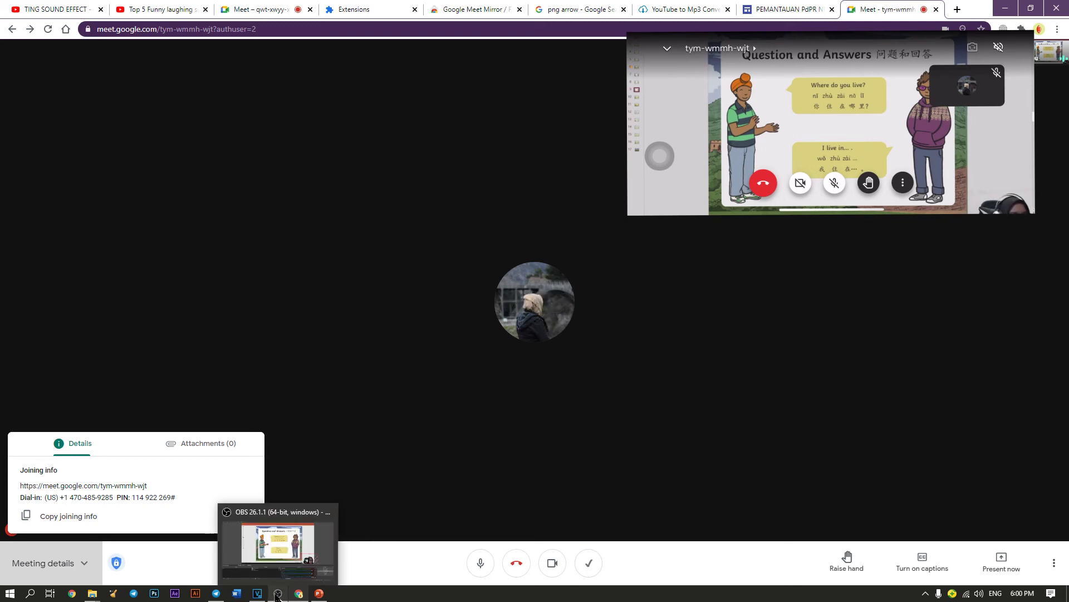
{"action": "left_click", "coordinate": [281, 549]}
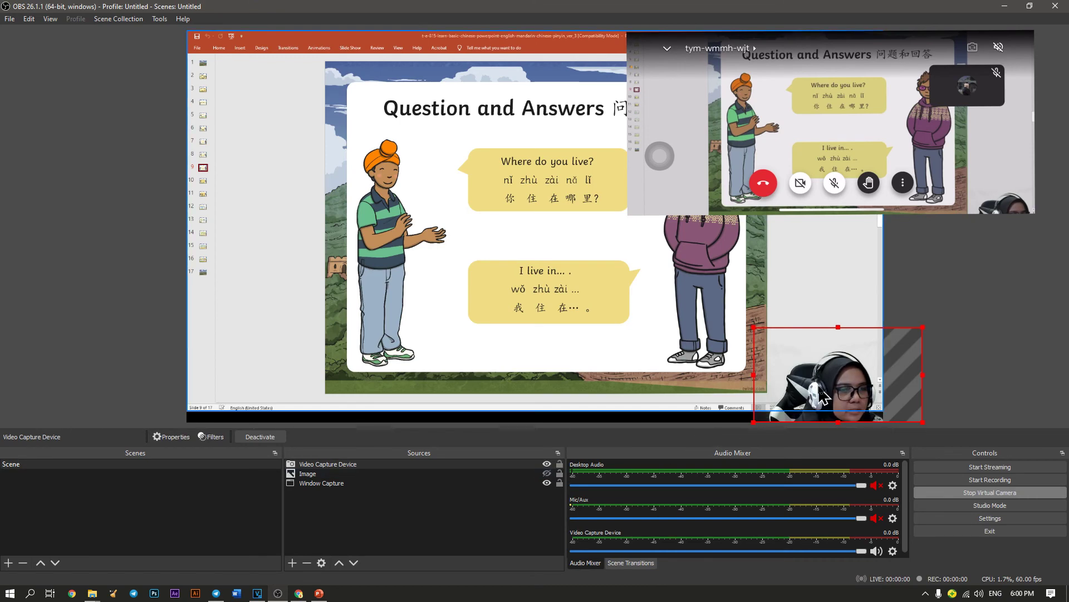
{"action": "left_click_drag", "start_coordinate": [830, 397], "coordinate": [846, 416]}
{"action": "left_click", "coordinate": [835, 419]}
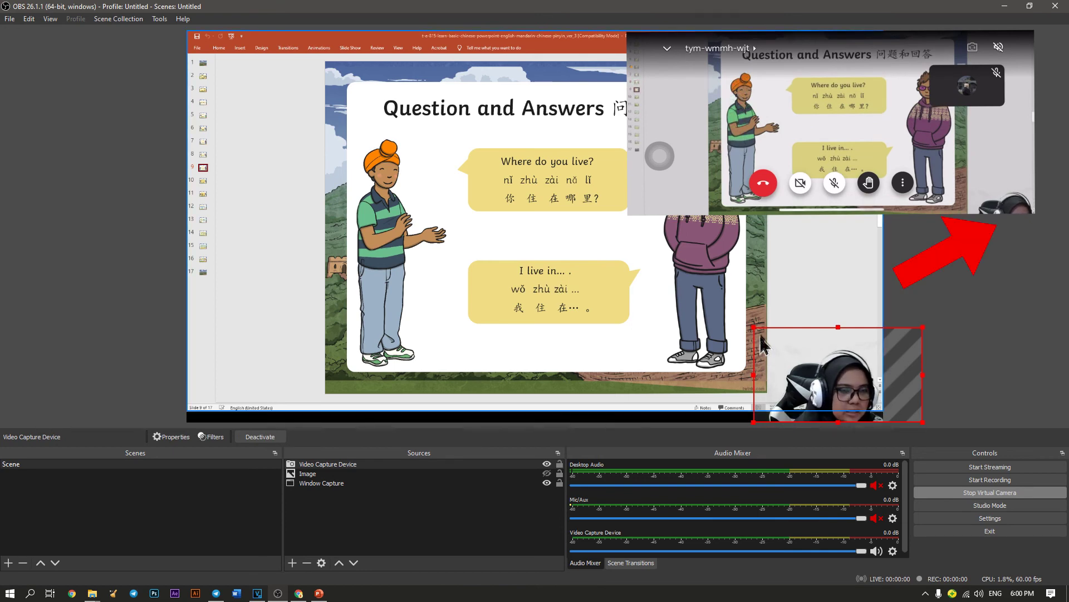
{"action": "left_click_drag", "start_coordinate": [753, 328], "coordinate": [656, 278]}
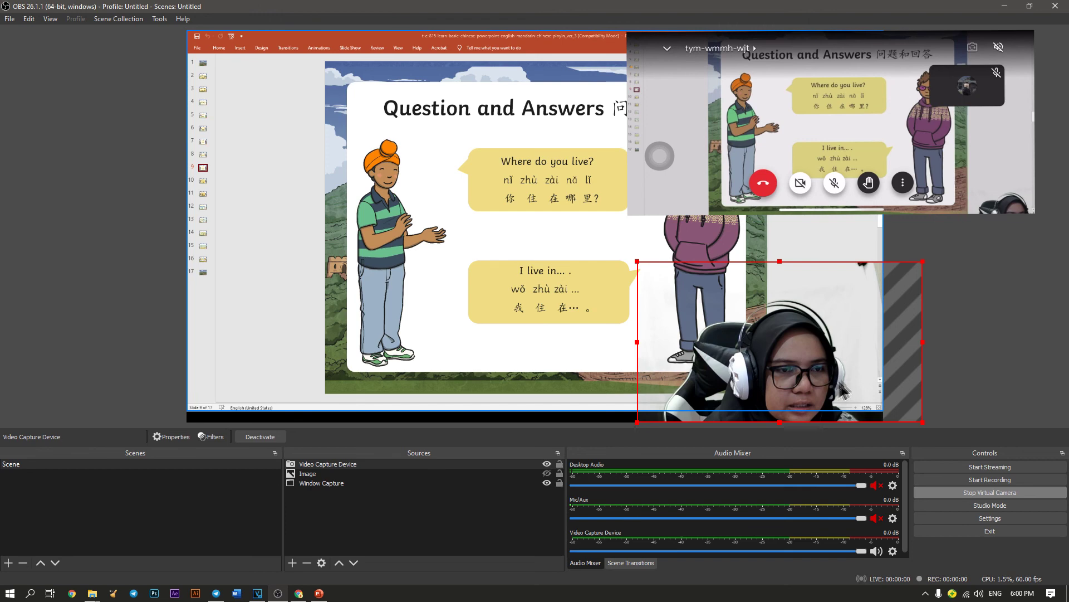
{"action": "left_click_drag", "start_coordinate": [808, 384], "coordinate": [820, 351]}
{"action": "left_click", "coordinate": [887, 382]}
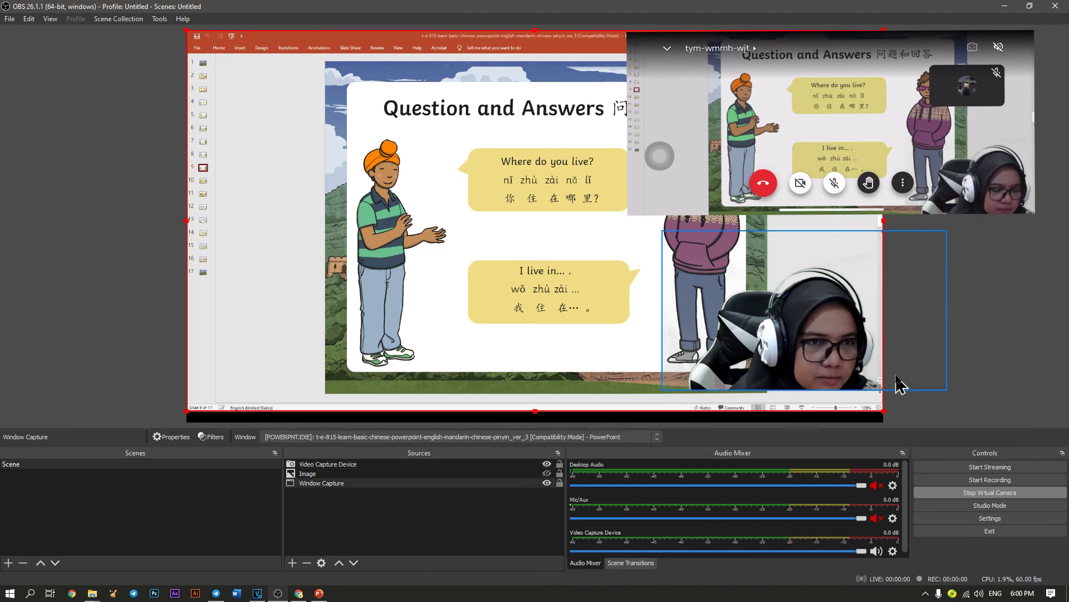
{"action": "left_click", "coordinate": [820, 352]}
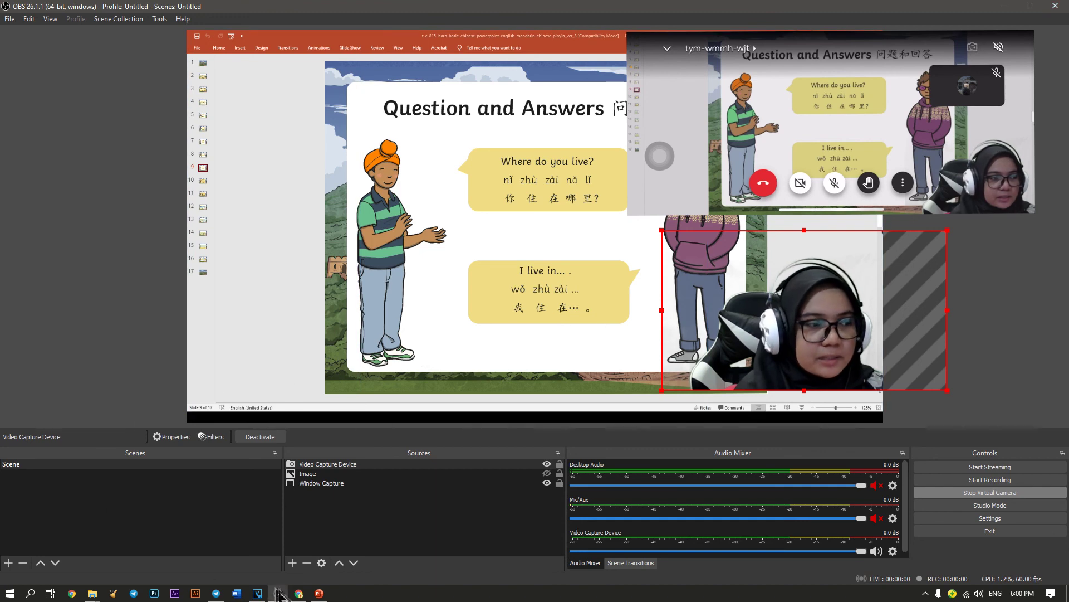
Check the shared slide in PowerPoint and the camera feed in the other Meet tab, and return to the joined meeting.
{"action": "left_click", "coordinate": [318, 594]}
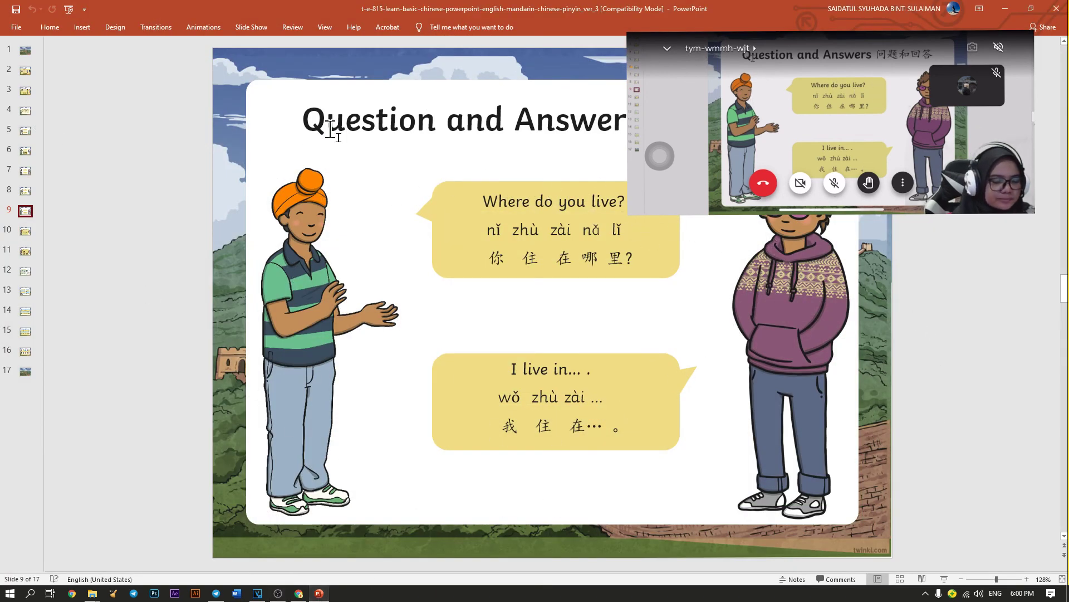
{"action": "type", "text": "*menyempat"}
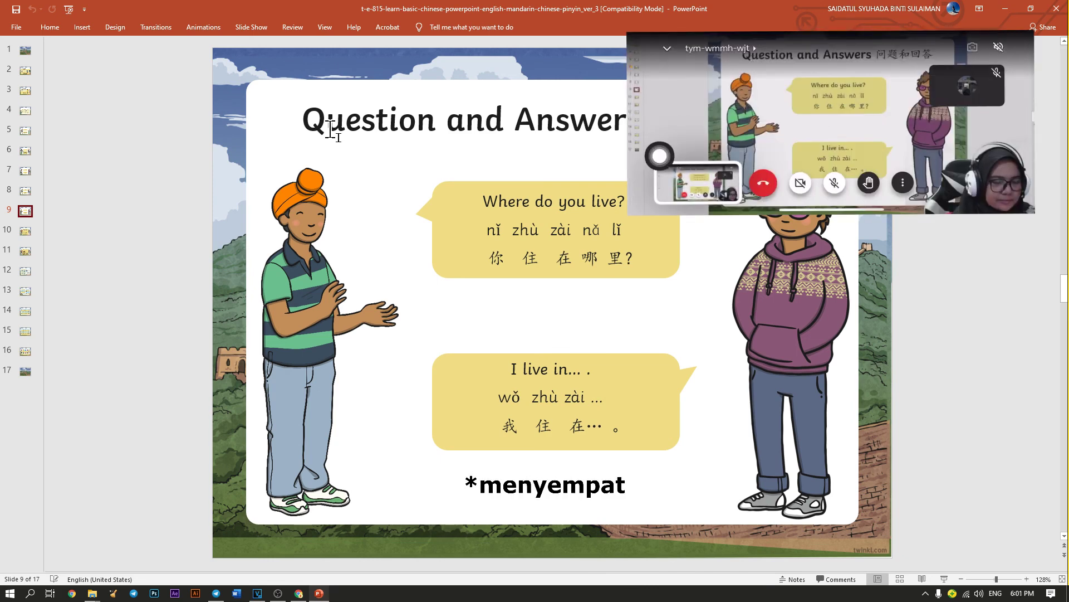
{"action": "left_click", "coordinate": [298, 593]}
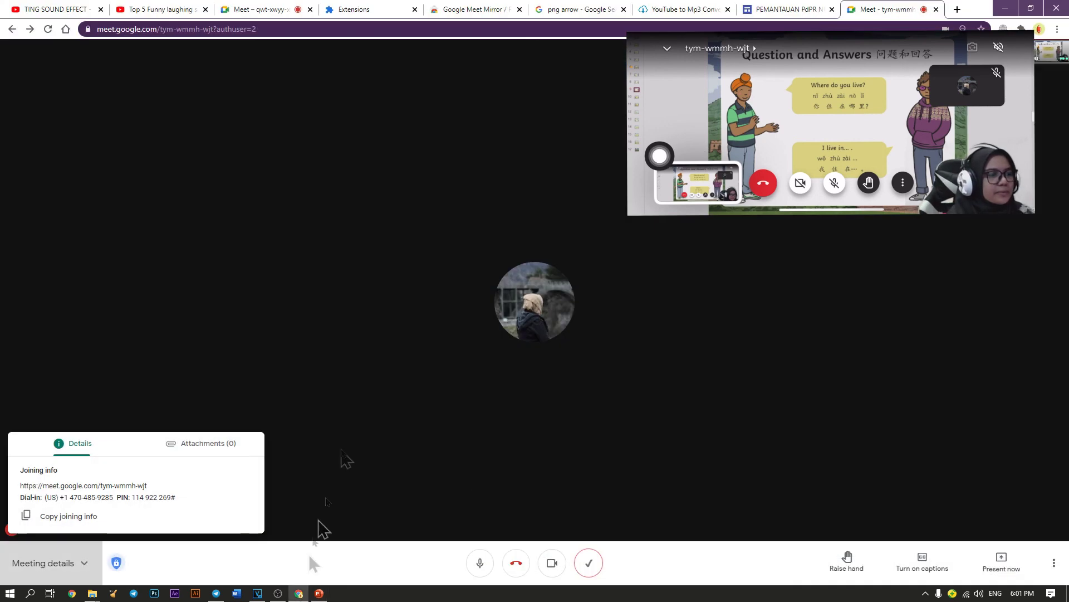
{"action": "left_click", "coordinate": [268, 8]}
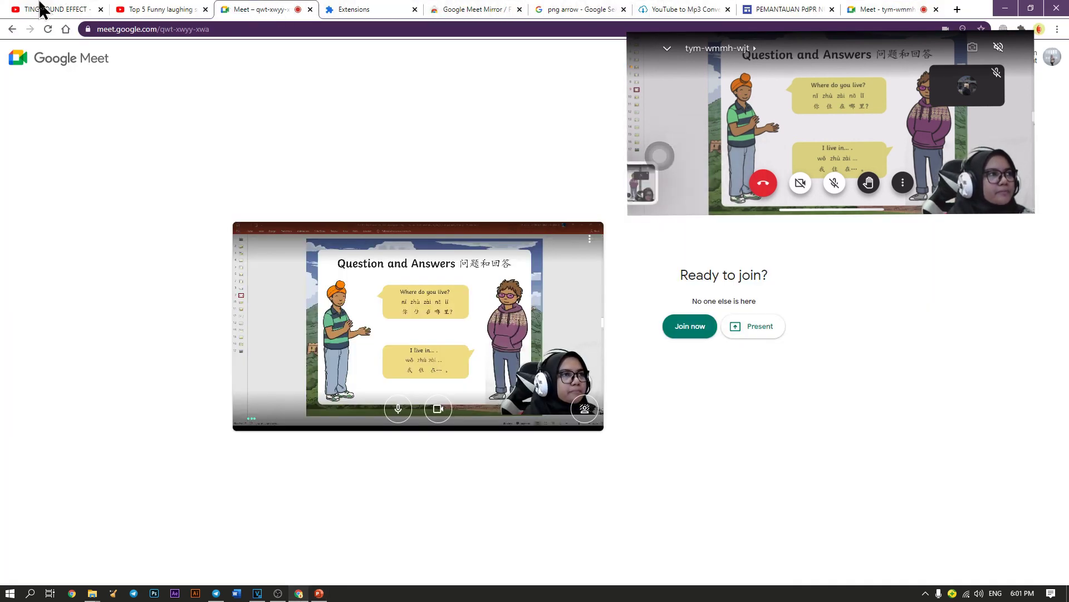
{"action": "left_click", "coordinate": [886, 9]}
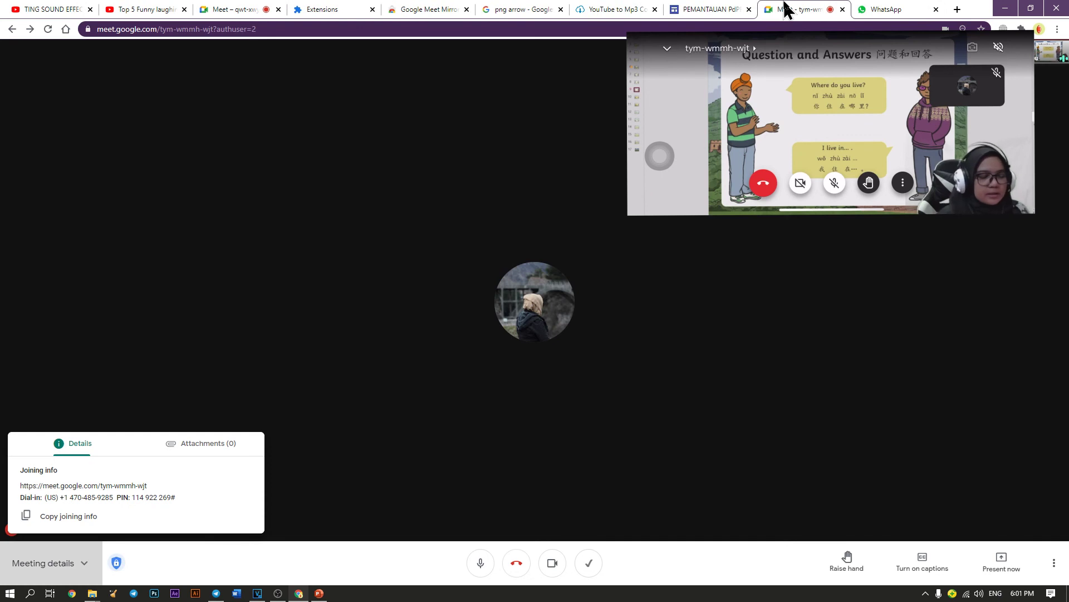